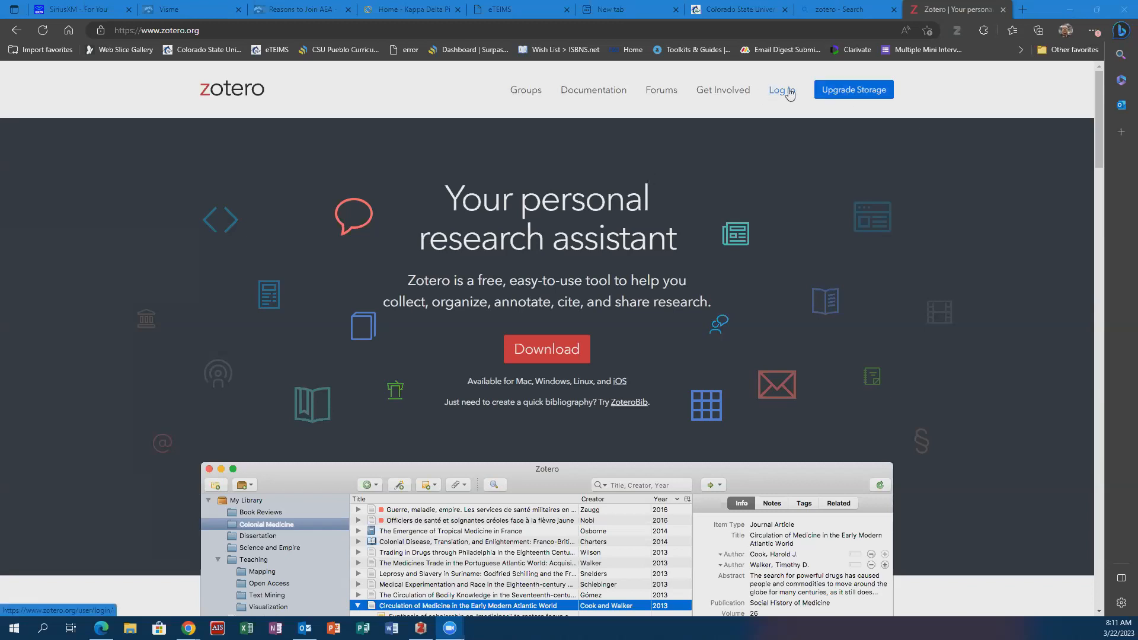
- Log in to the Zotero website with the saved account credentials
click(788, 92)
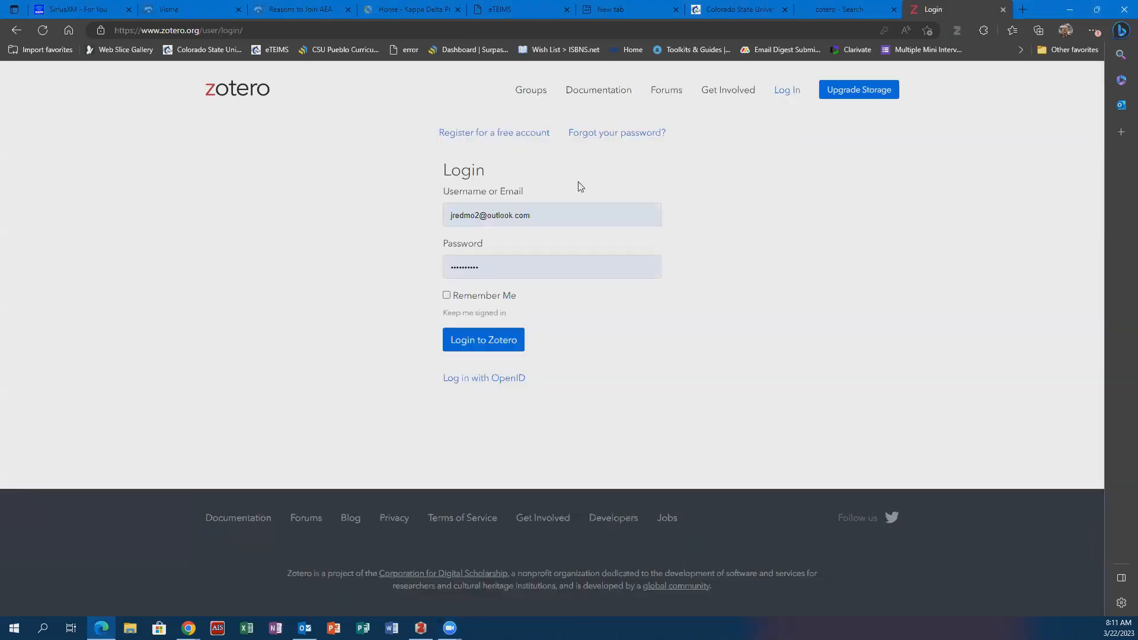
click(480, 342)
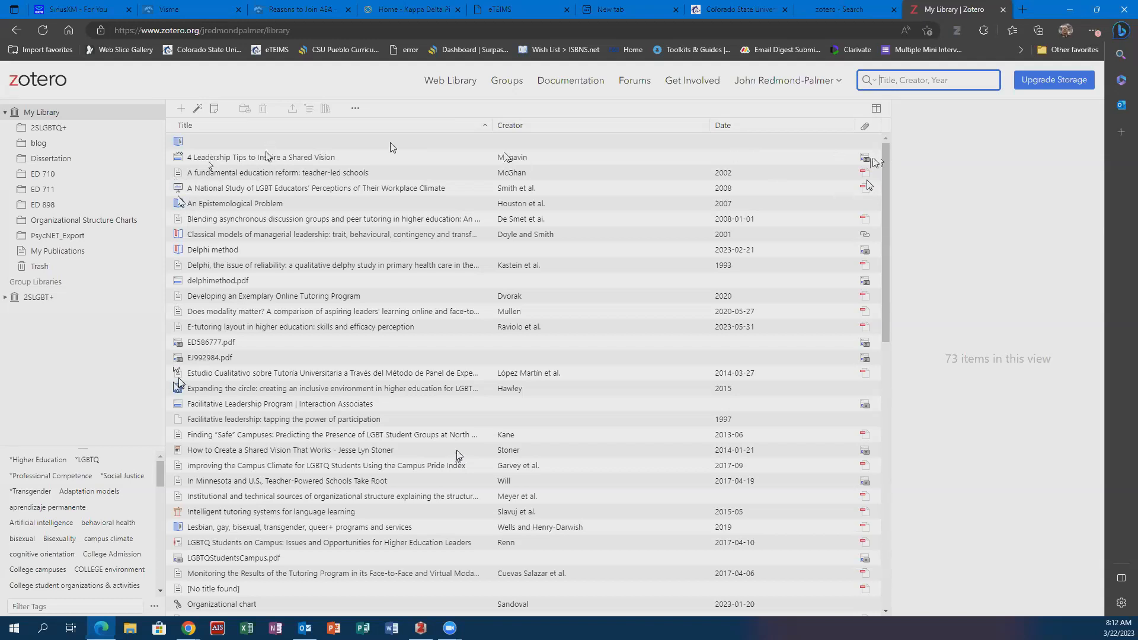
- Inspect the details of "4 Leadership Tips to Inspire a Shared Vision", including its title text, and of "A fundamental education reform: teacher-led schools"
click(328, 157)
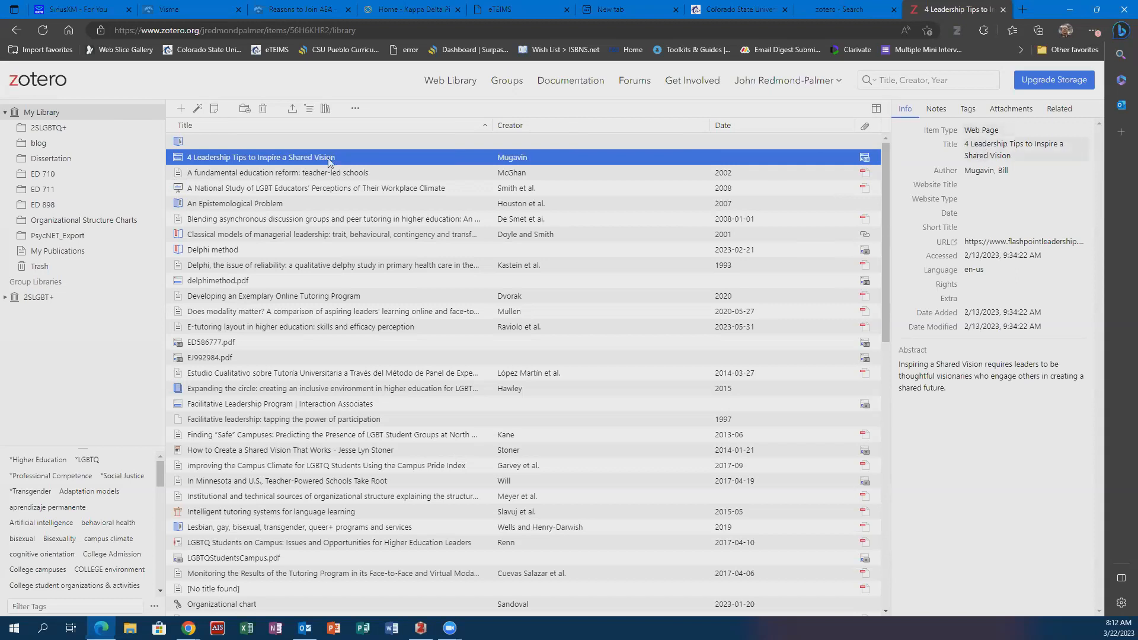
click(981, 150)
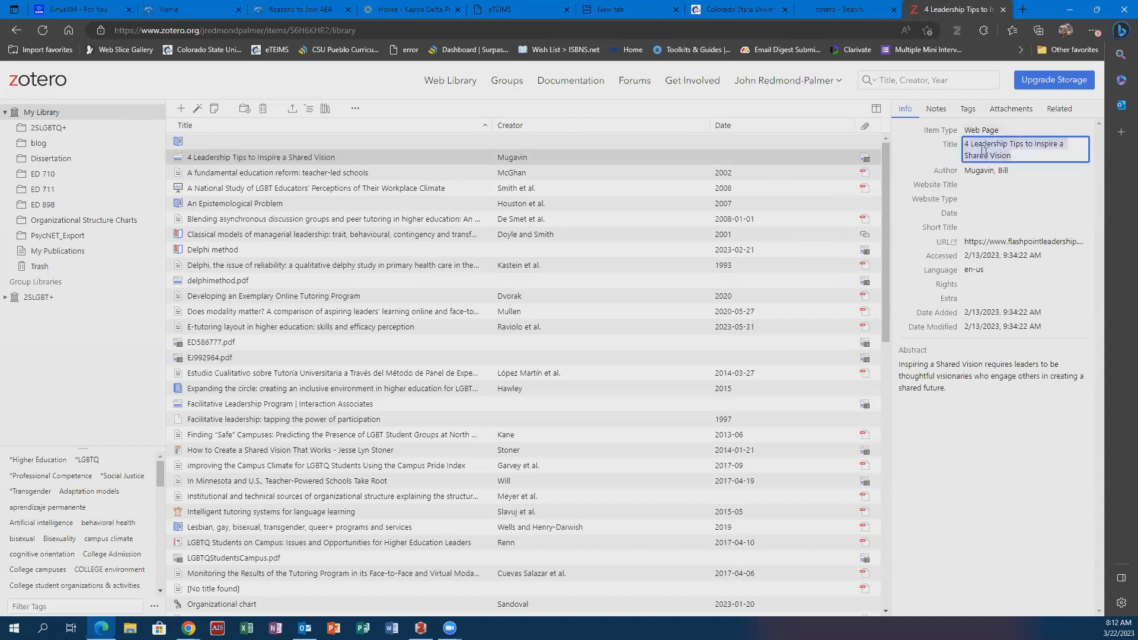
right_click(983, 151)
click(1043, 151)
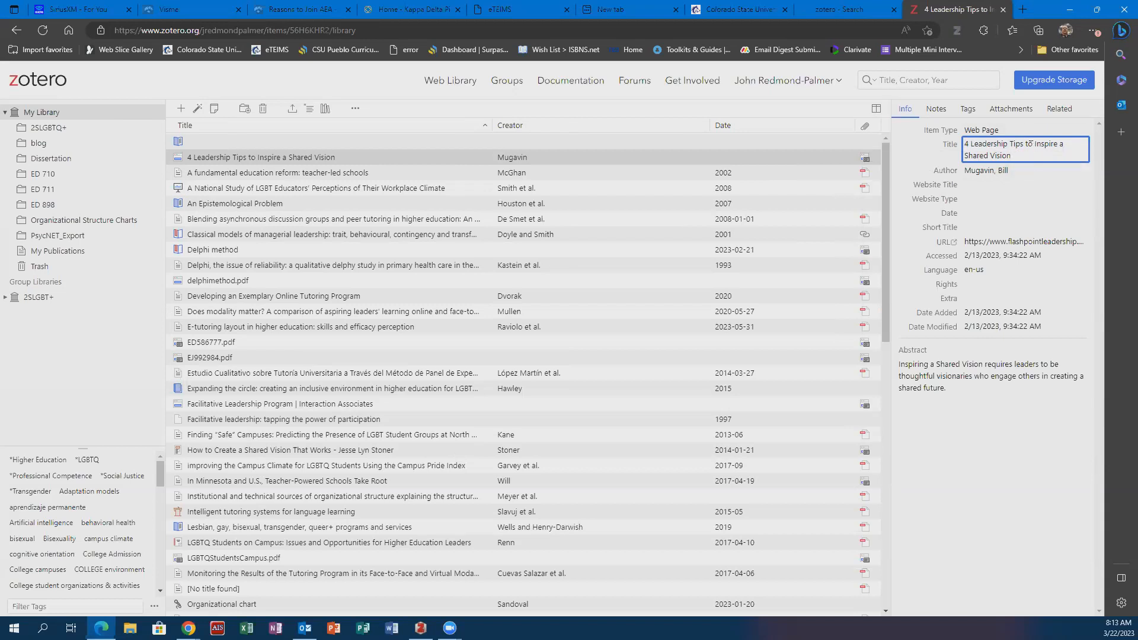
click(954, 149)
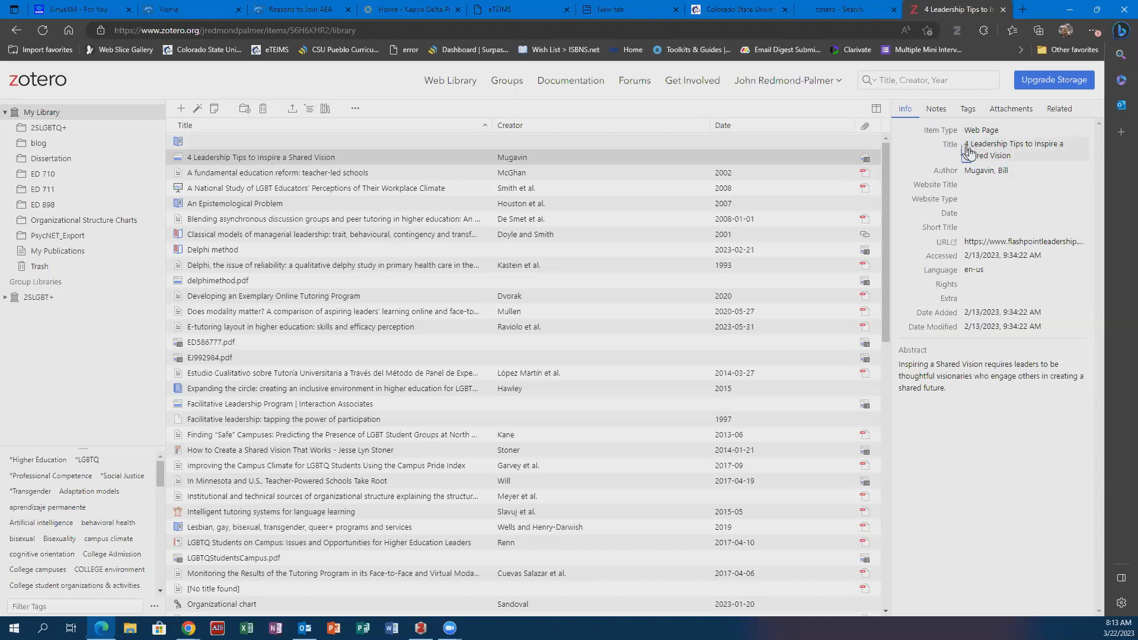
click(969, 152)
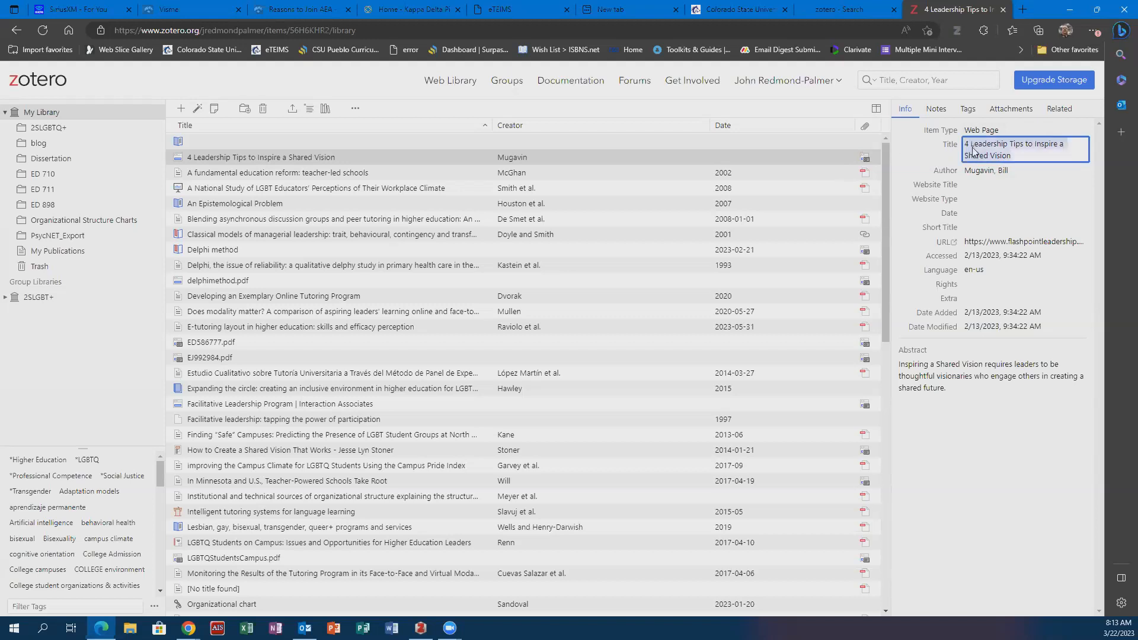
right_click(972, 152)
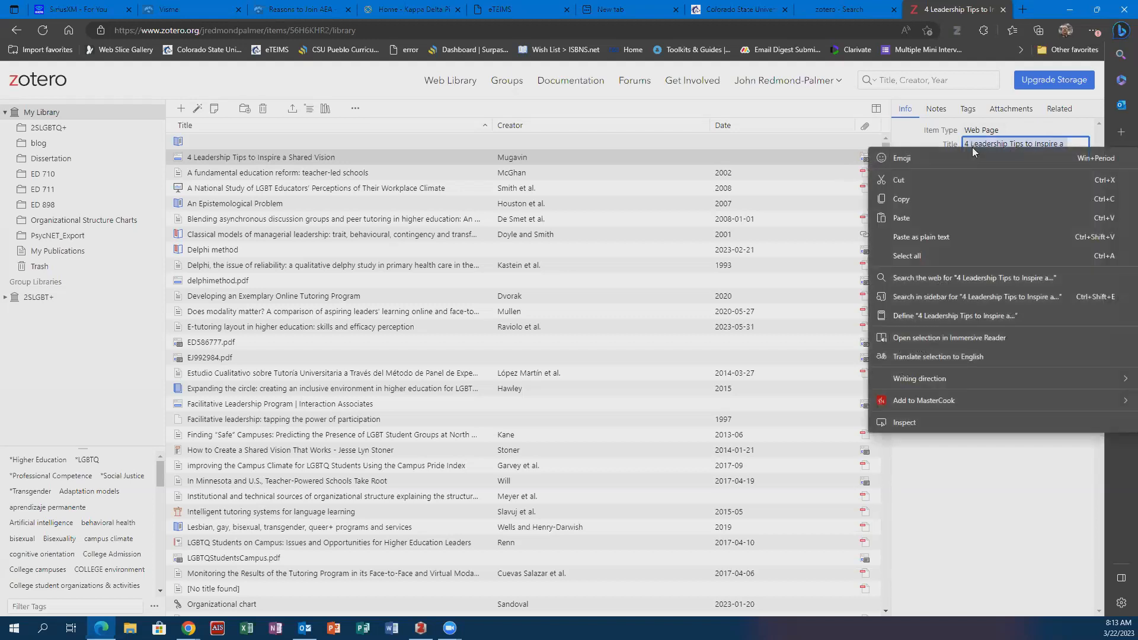
click(919, 144)
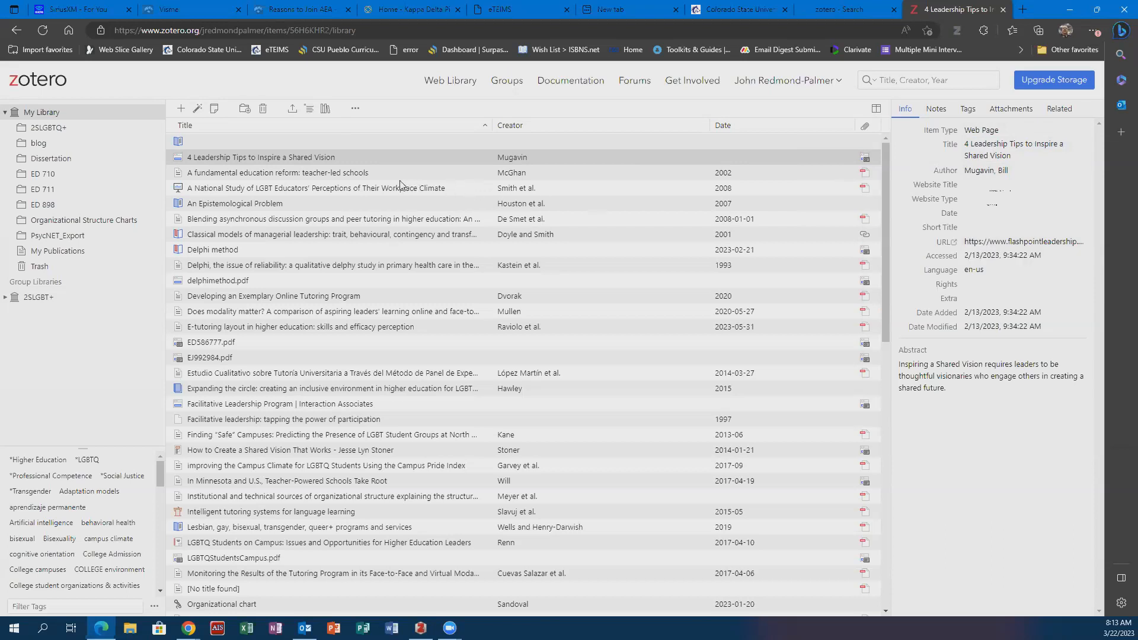
click(360, 176)
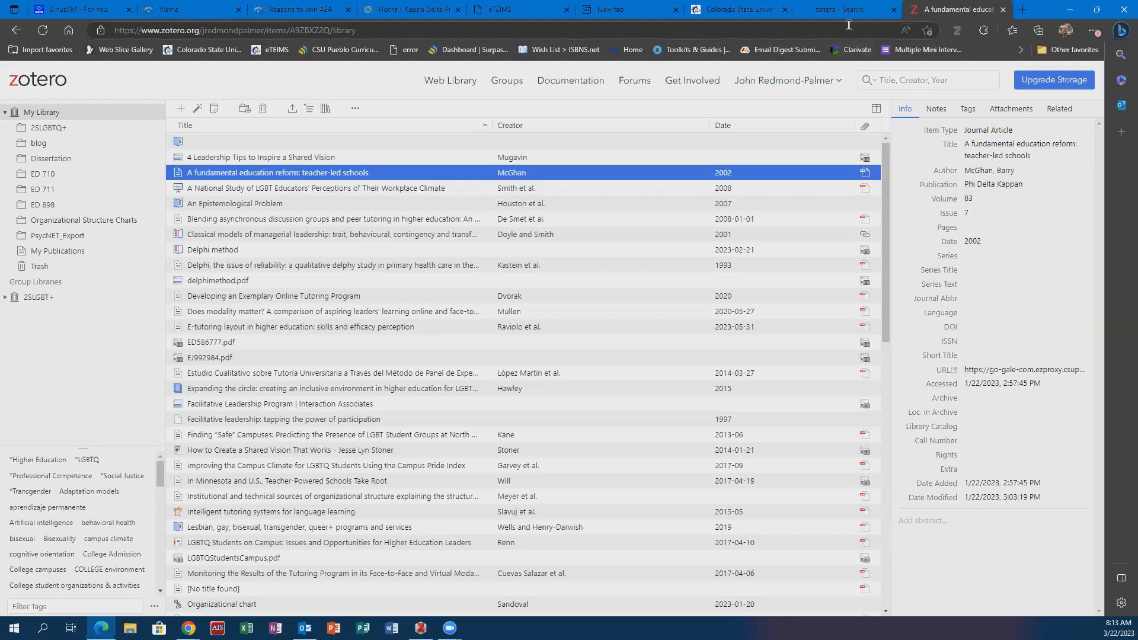
- Switch to the Colorado State University Pueblo website and open its University Library page
click(746, 10)
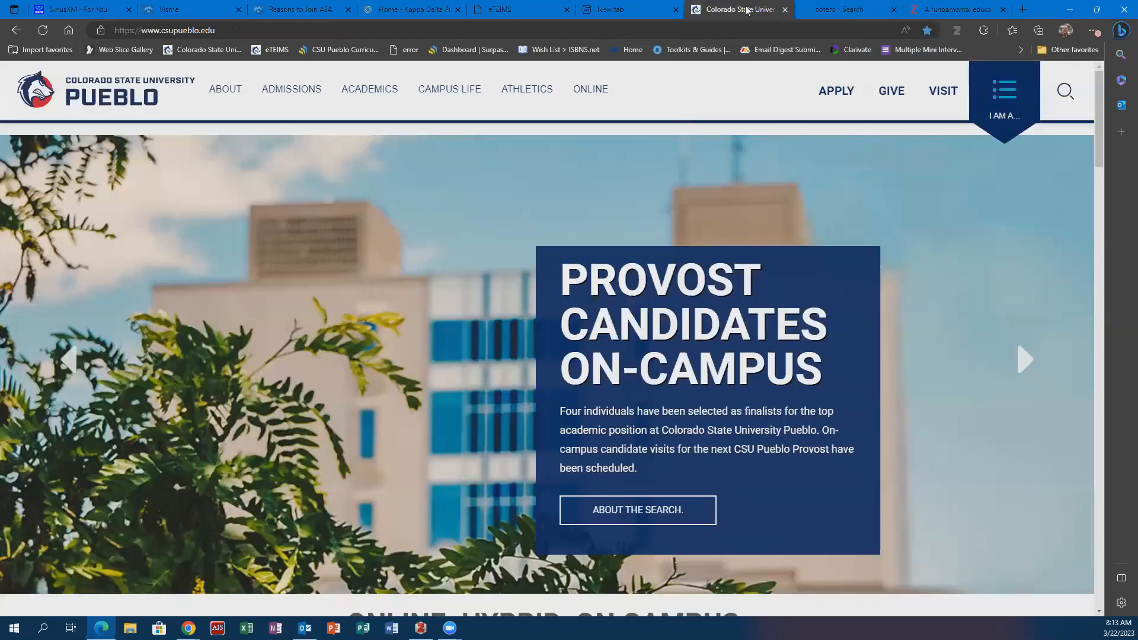
mouse_move(385, 95)
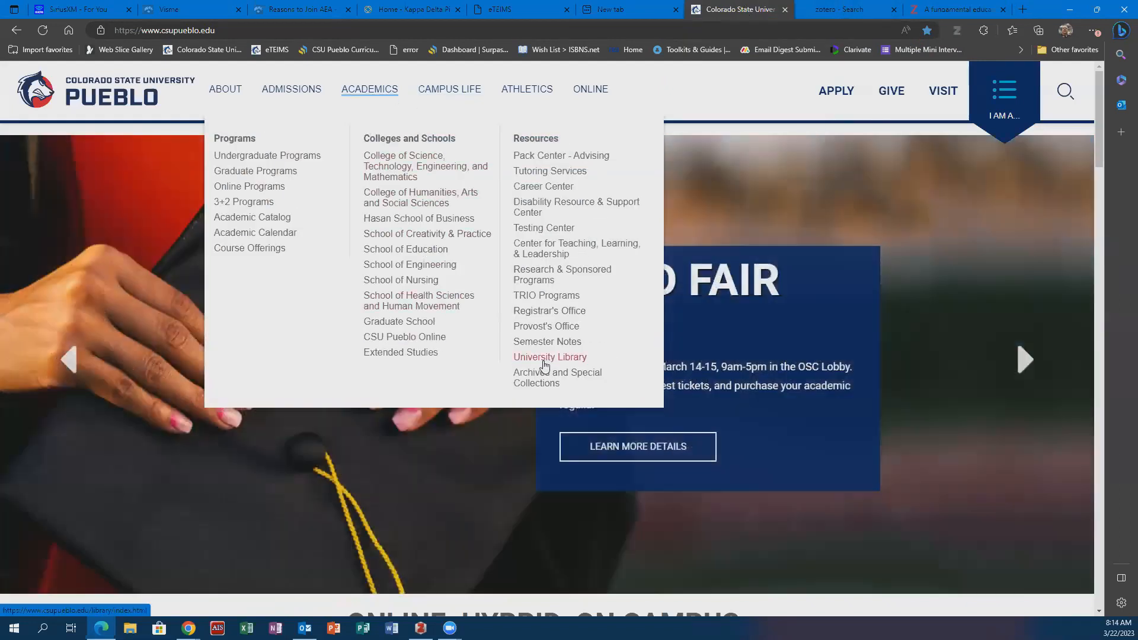
click(545, 363)
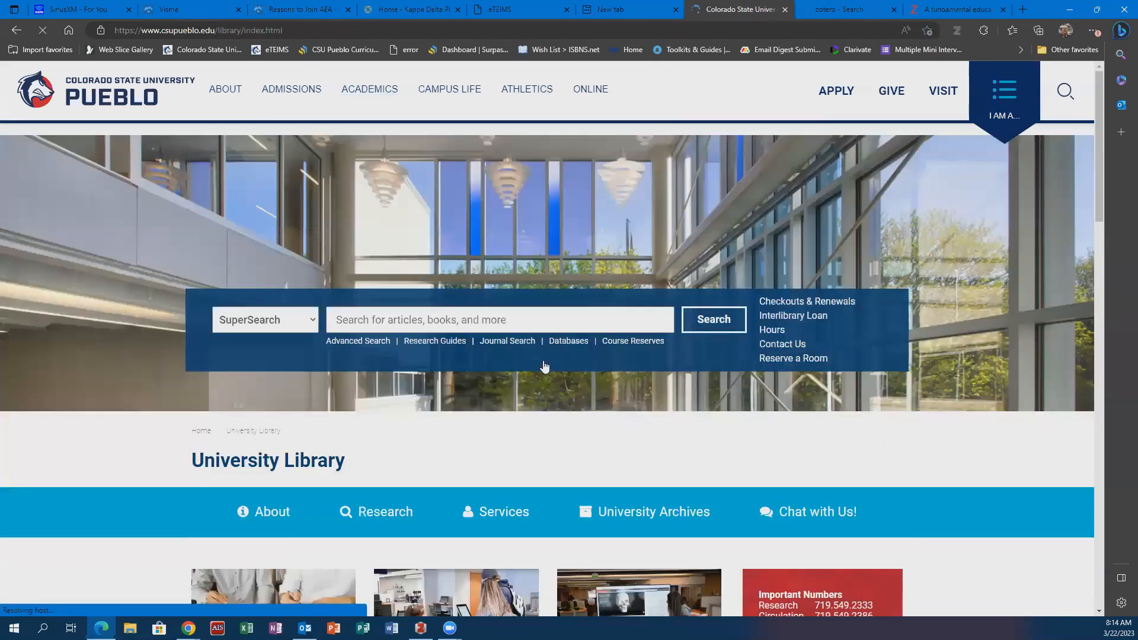
- Search the library's SuperSearch for "LGBT higher education students"
click(586, 319)
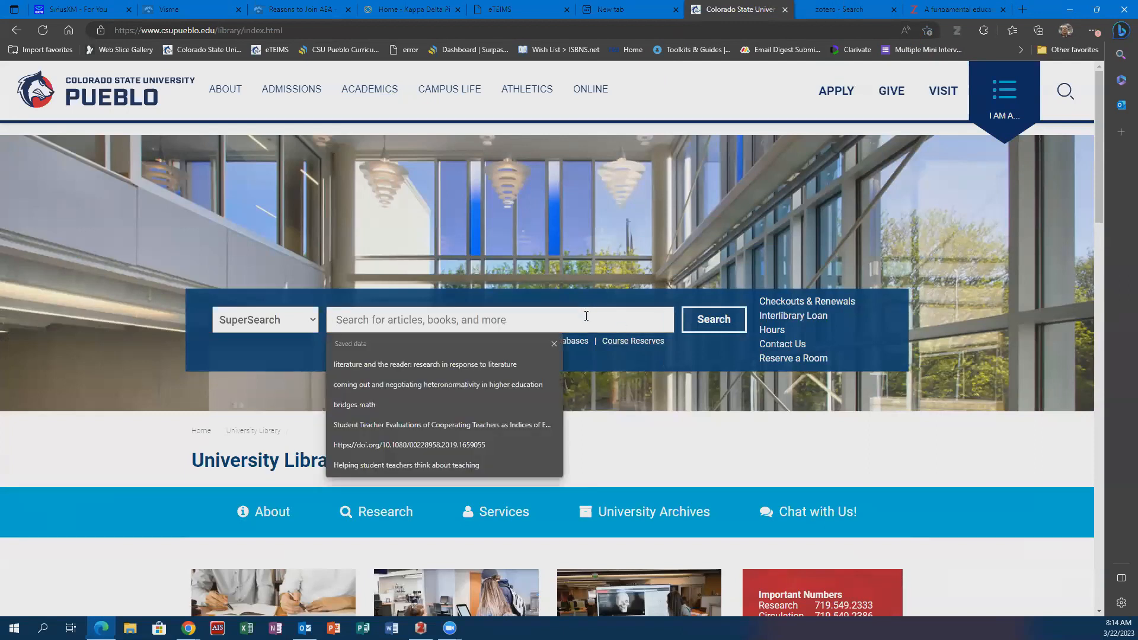
text(LGBT)
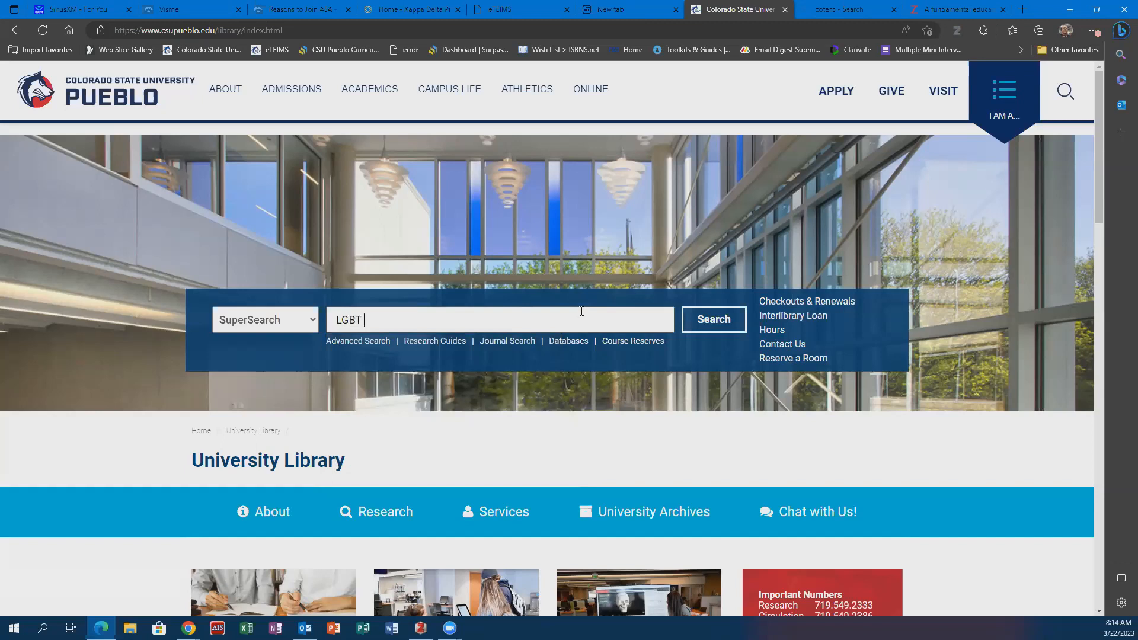
text( higher education students)
key(Return)
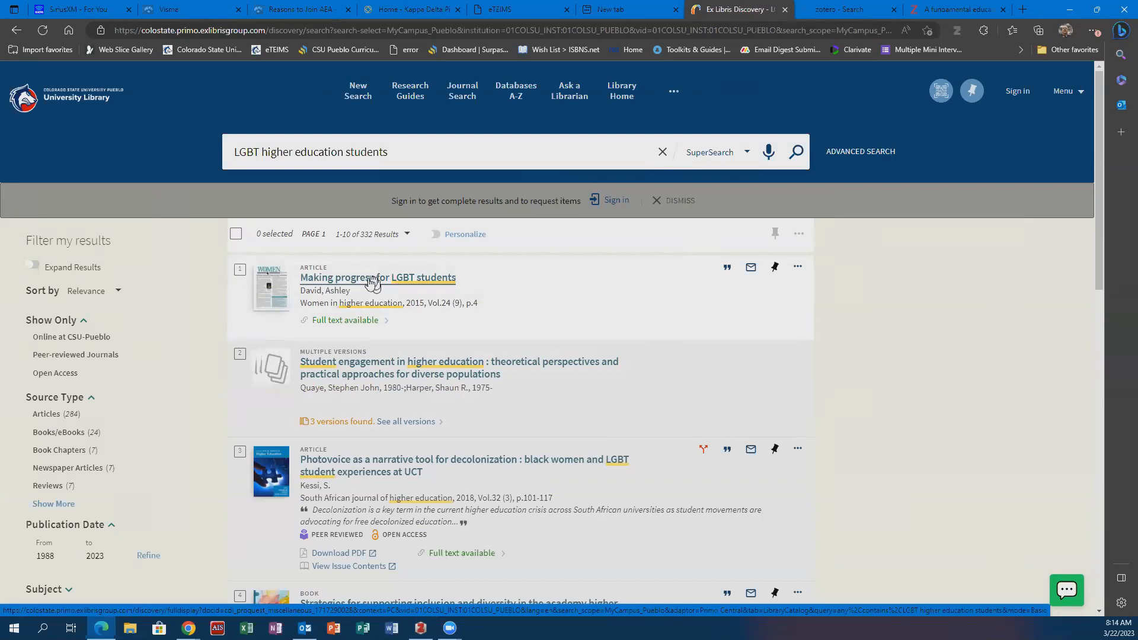
- Open the full text of the article "Making progress for LGBT students" through Gale General OneFile
click(372, 282)
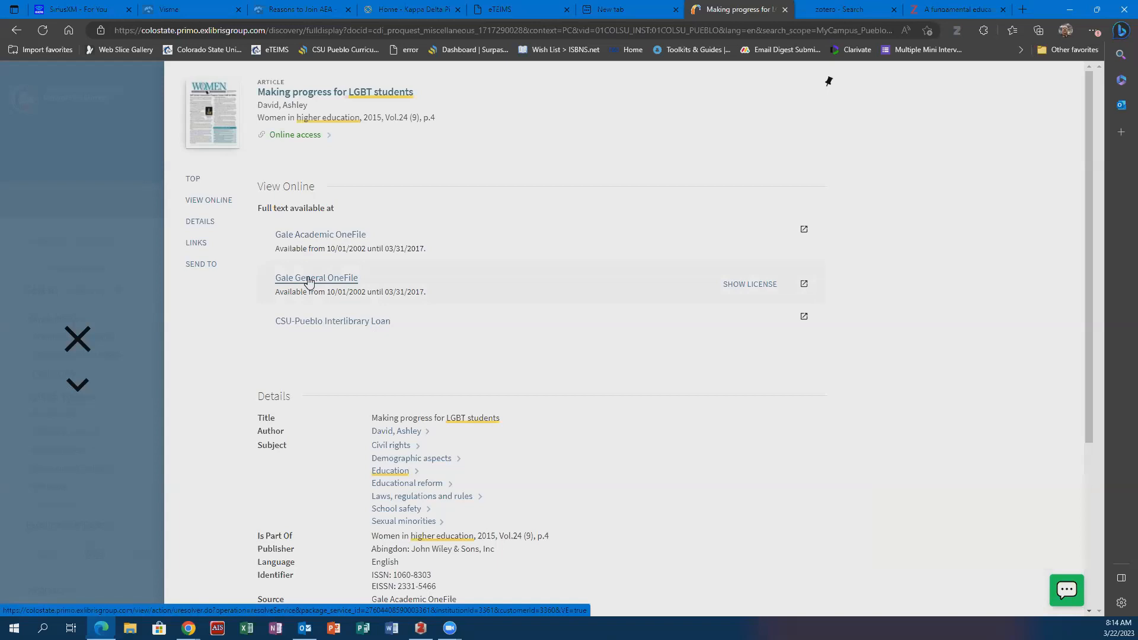
click(308, 280)
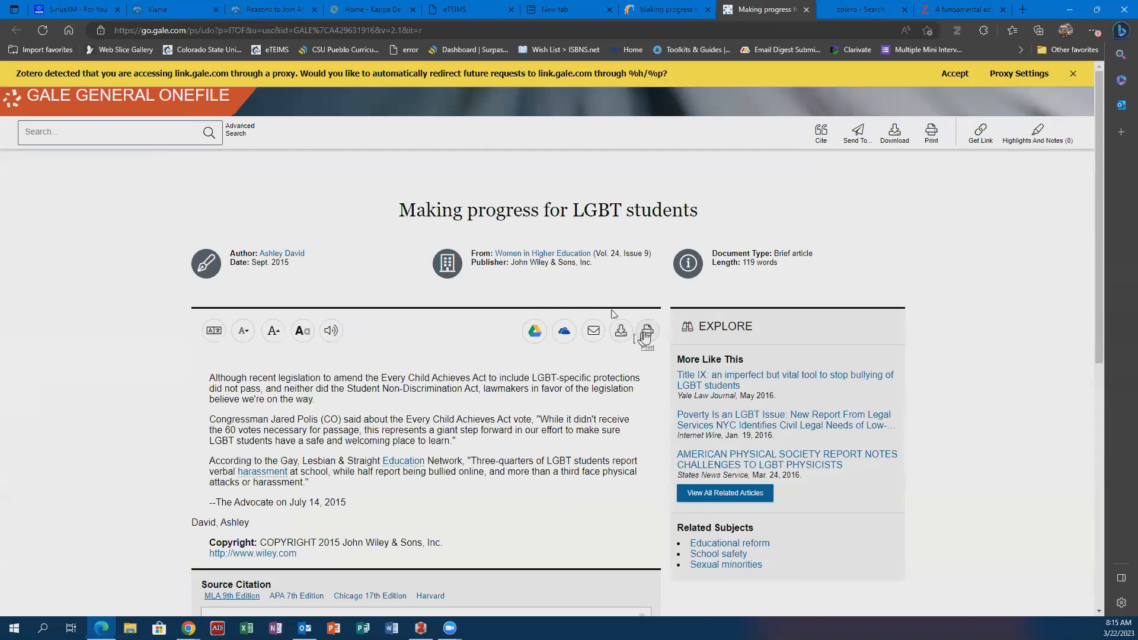
- Preview the article's printout without printing it, and look over its source citation and export options
click(645, 333)
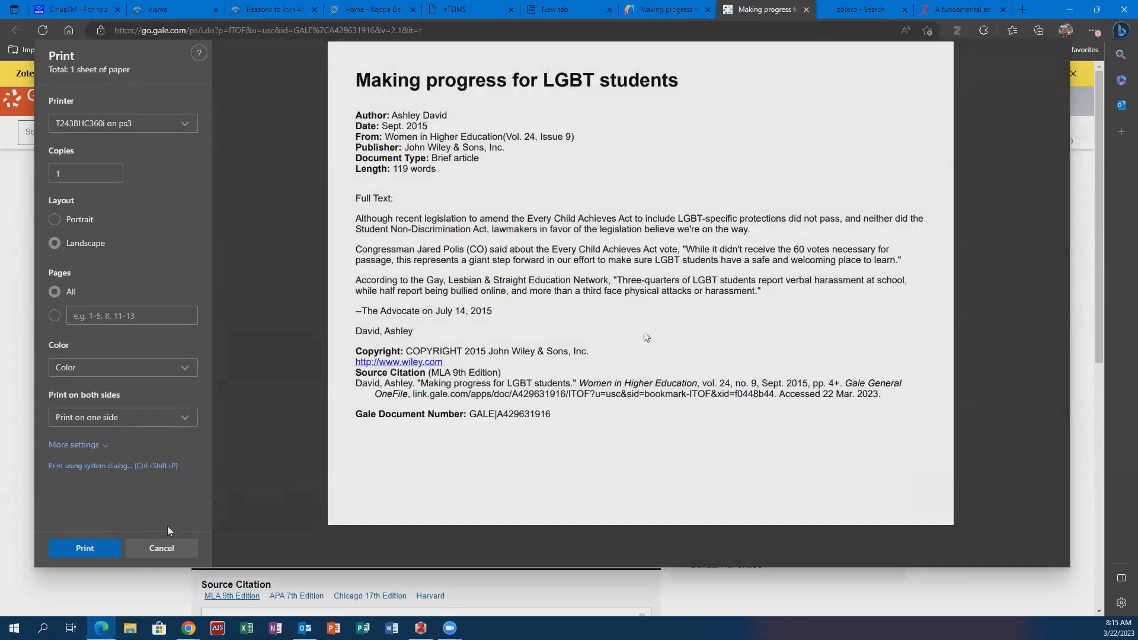
click(159, 547)
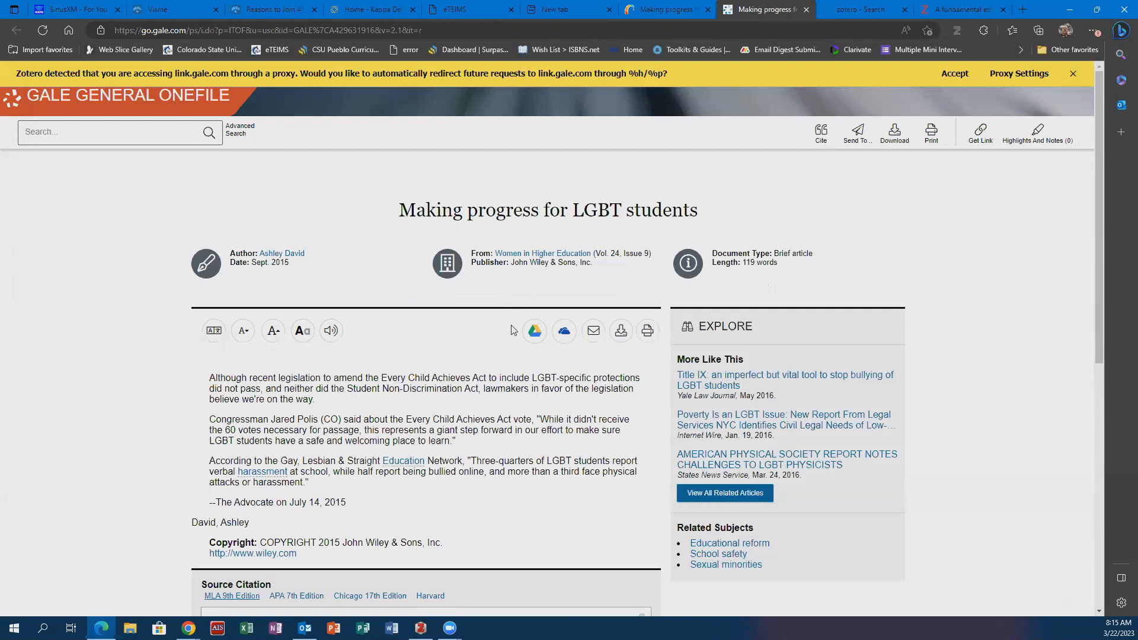
scroll(462, 365, down, 4)
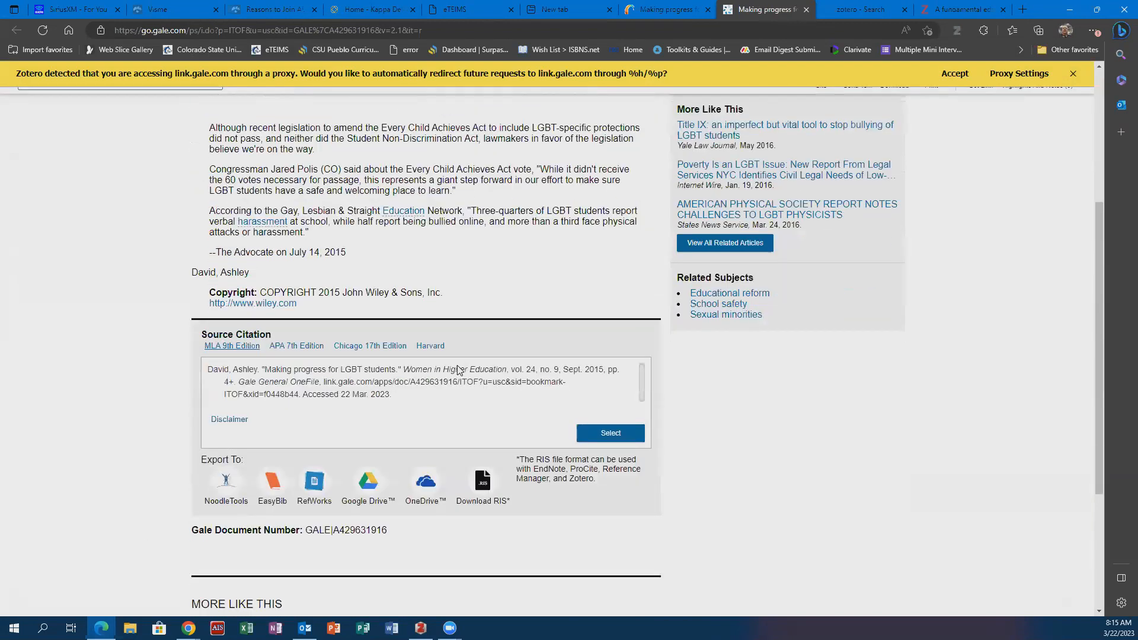
scroll(458, 367, up, 3)
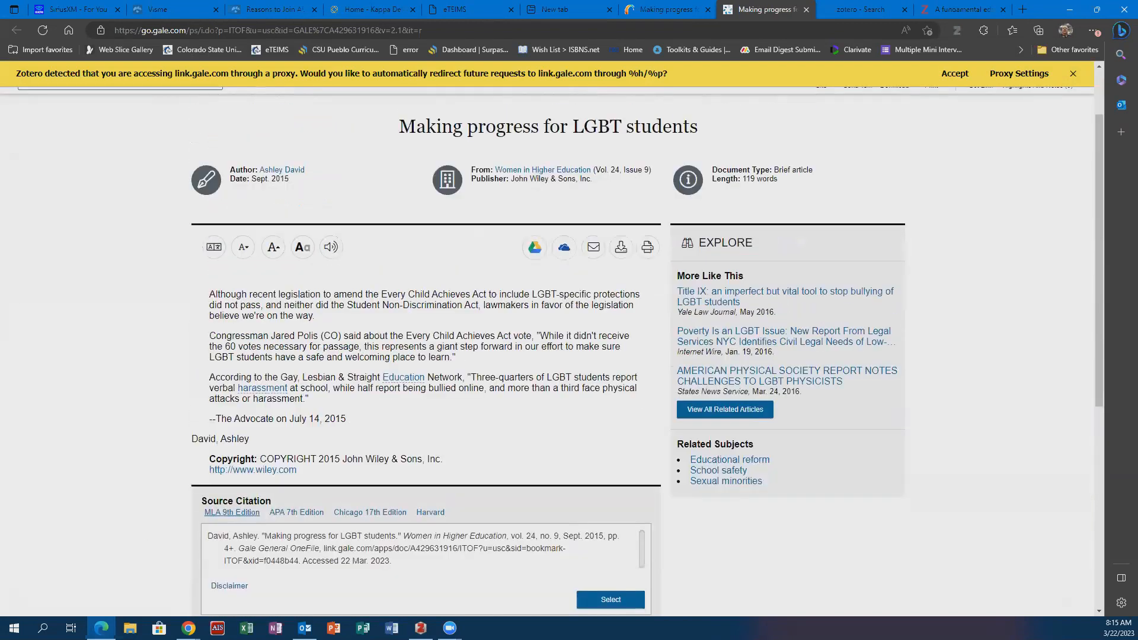
scroll(458, 368, up, 2)
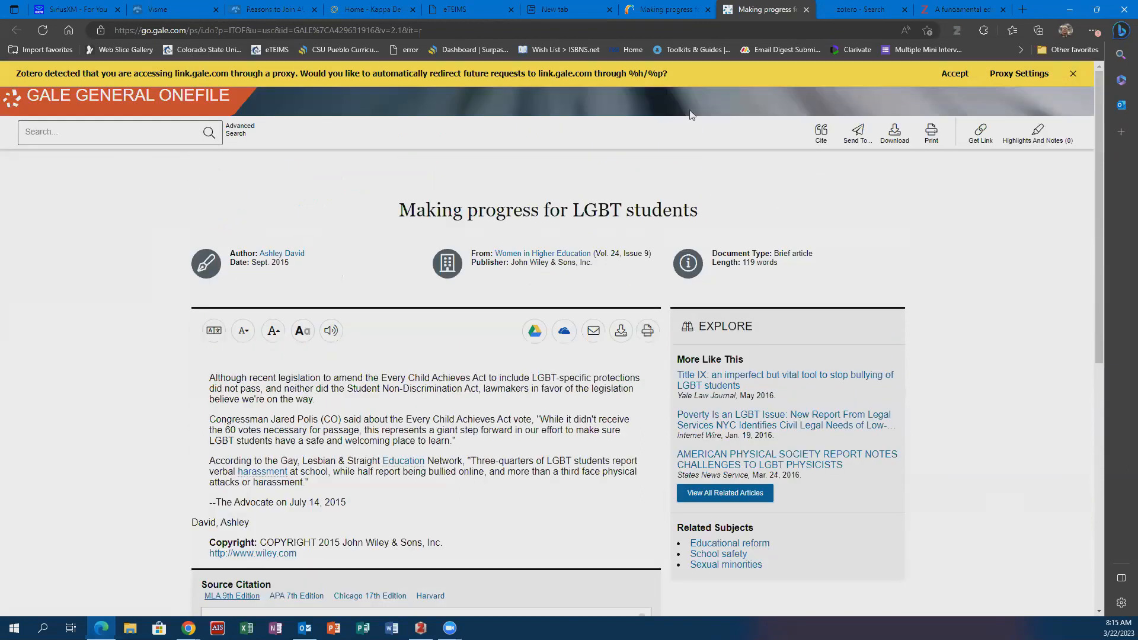
- Try to save the article with the Zotero Connector, dismissing its introduction, and add the proxy for link.gale.com
click(958, 32)
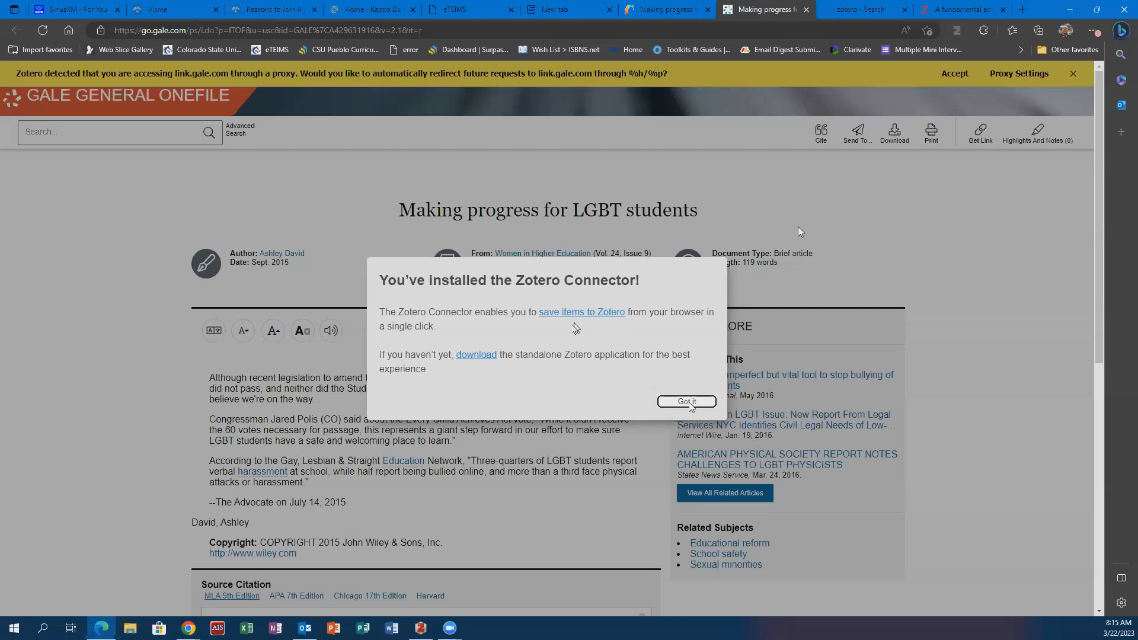
click(687, 401)
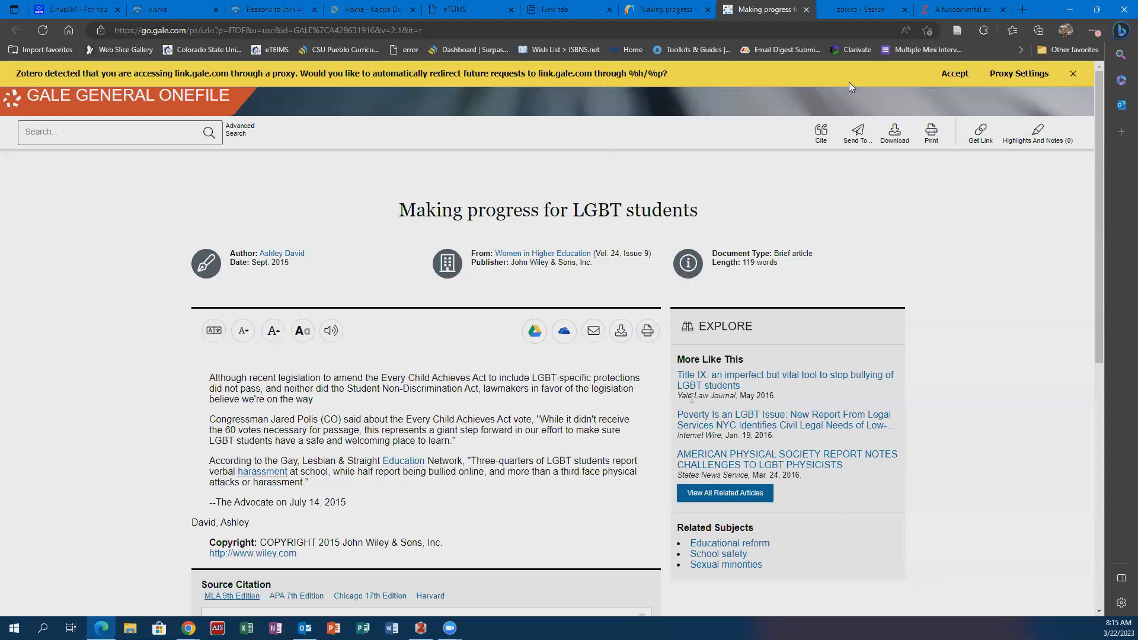
click(952, 75)
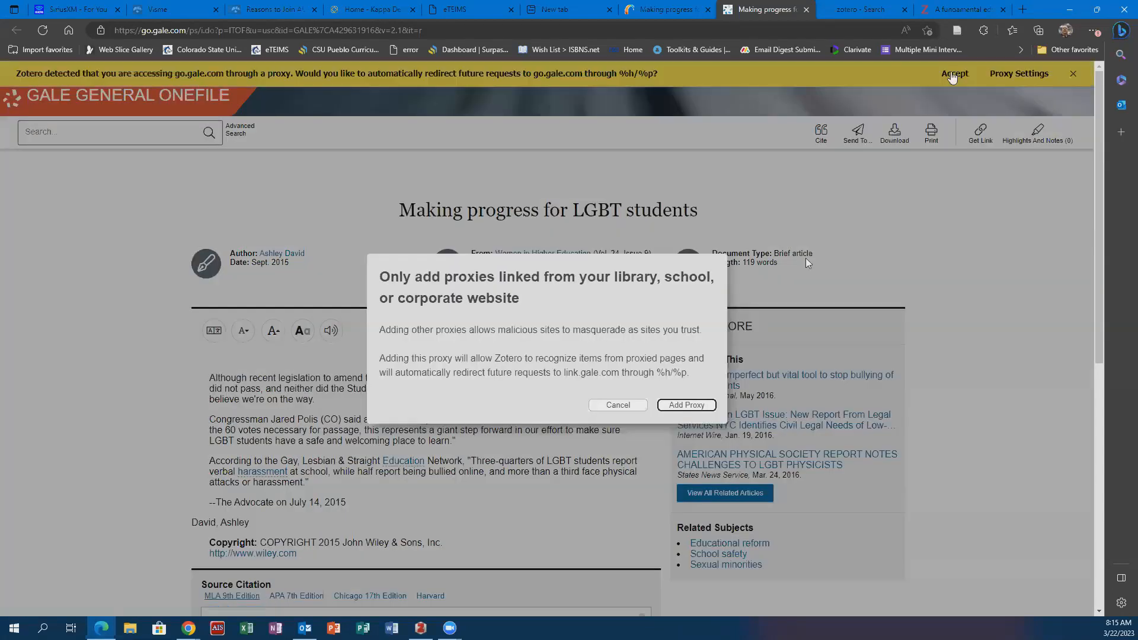
click(703, 405)
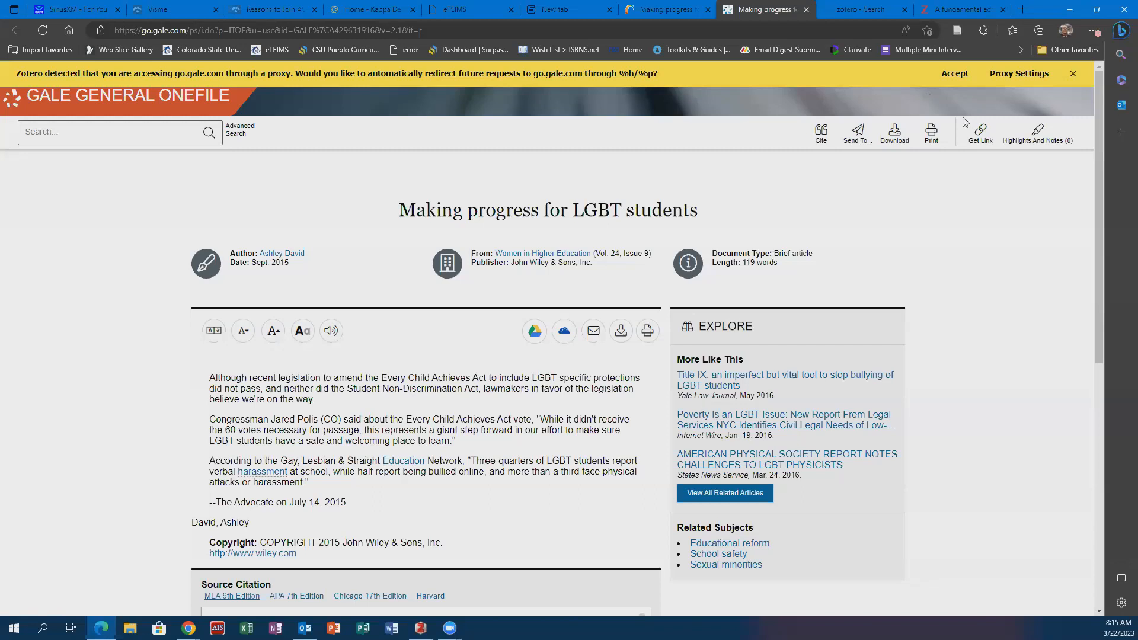
- Switch to the Zotero library and look for the Gale article, sorting the items by title in descending and ascending order
click(943, 11)
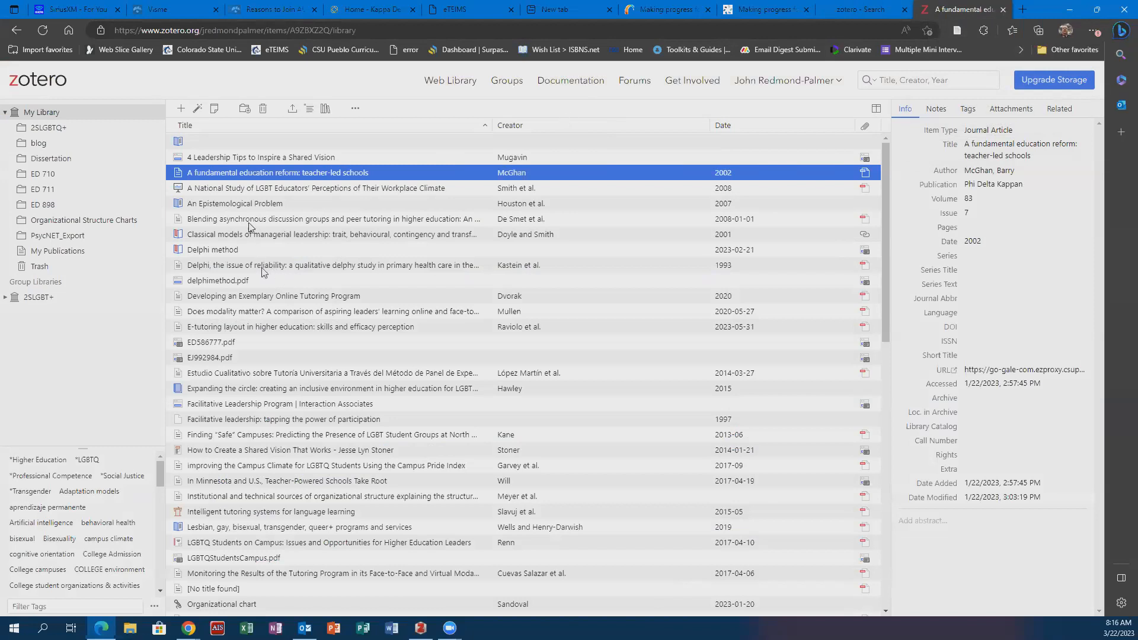
scroll(265, 273, down, 10)
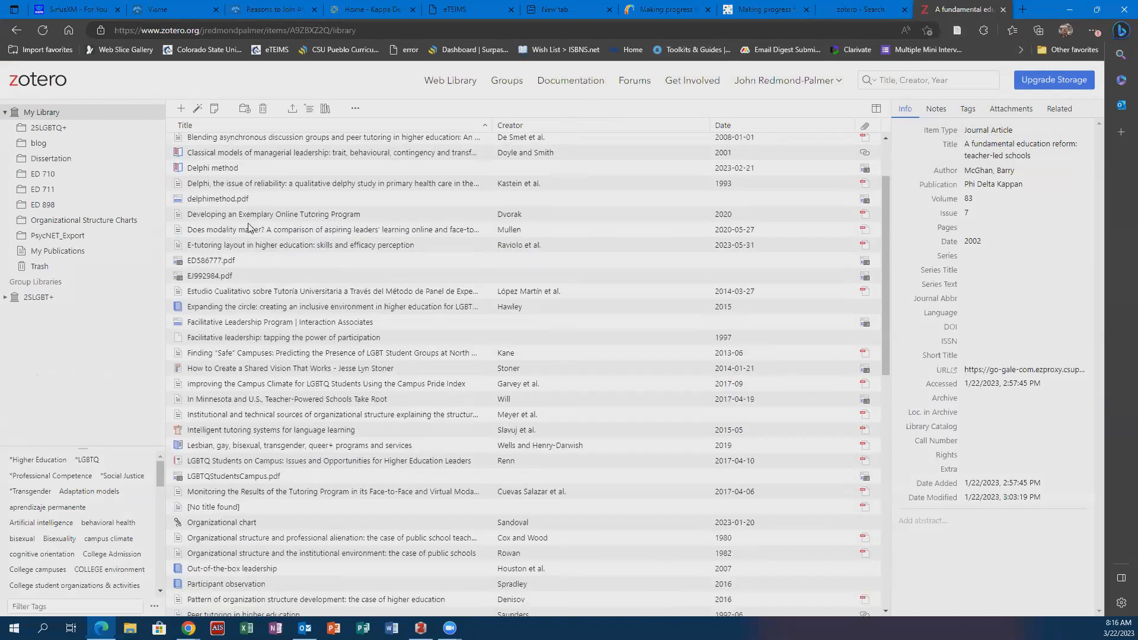
scroll(246, 223, up, 12)
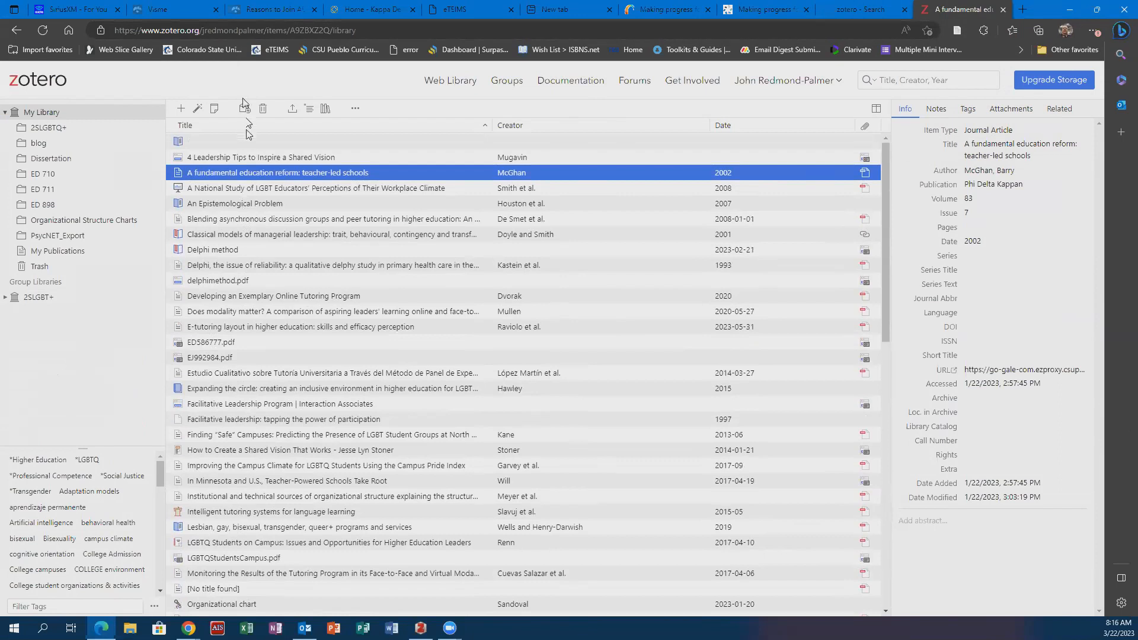
click(246, 127)
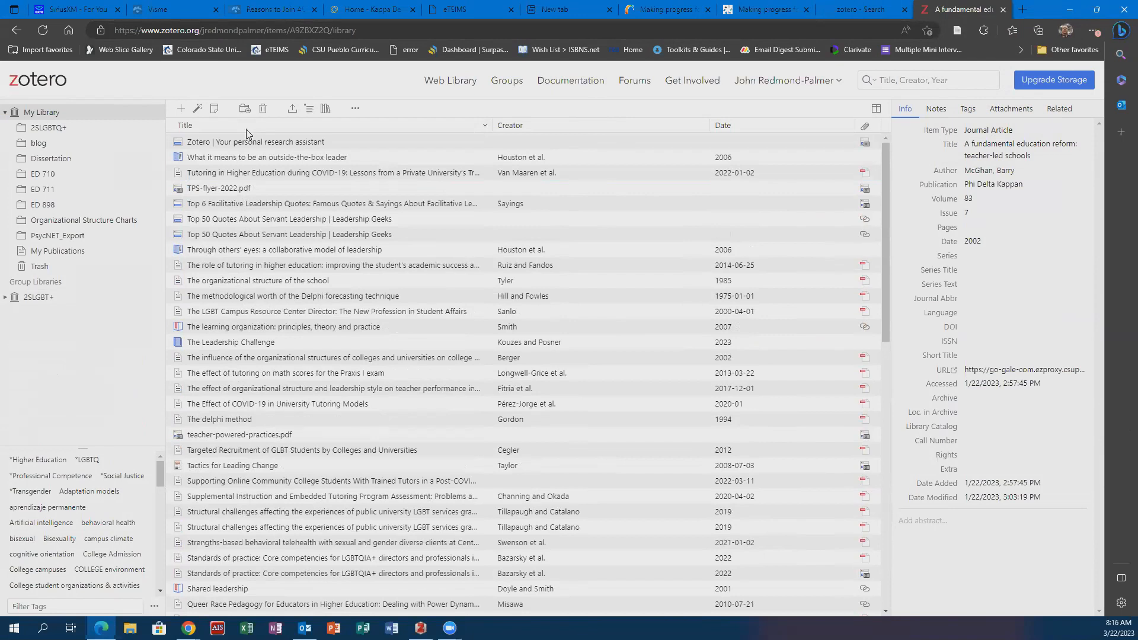
click(247, 127)
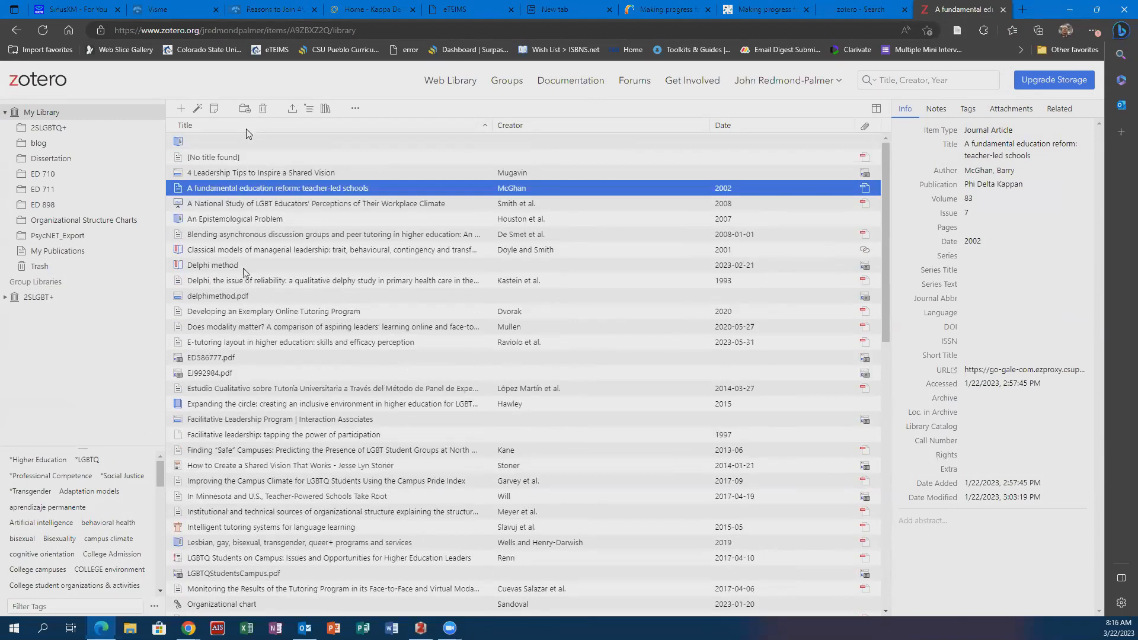
scroll(237, 425, down, 4)
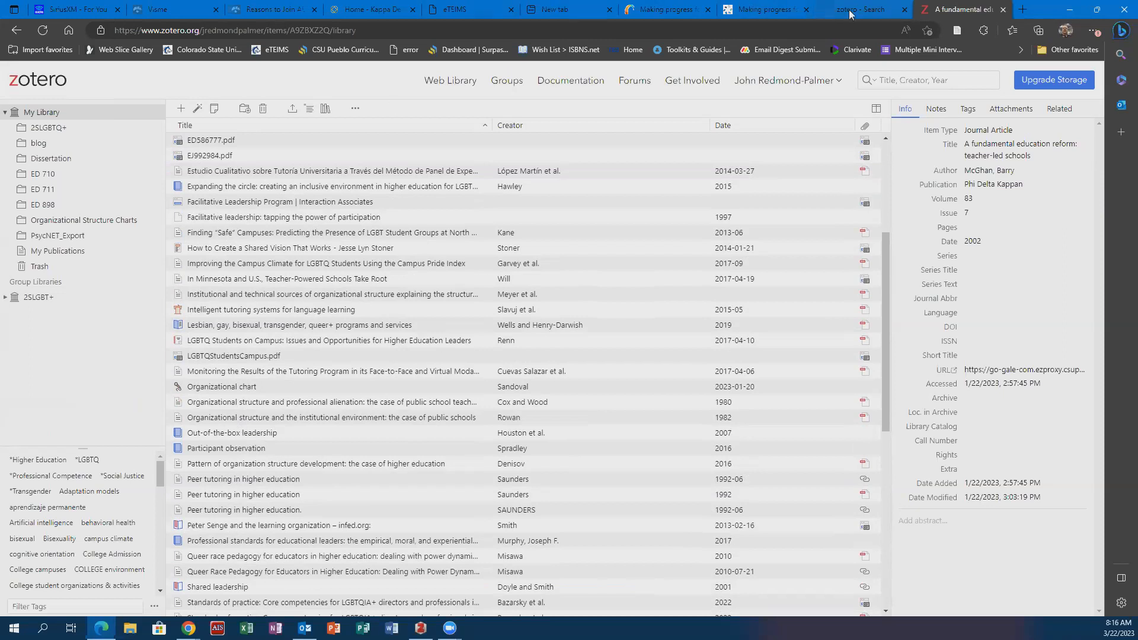
- Return to the Gale page of "Making progress for LGBT students" and close it
click(778, 15)
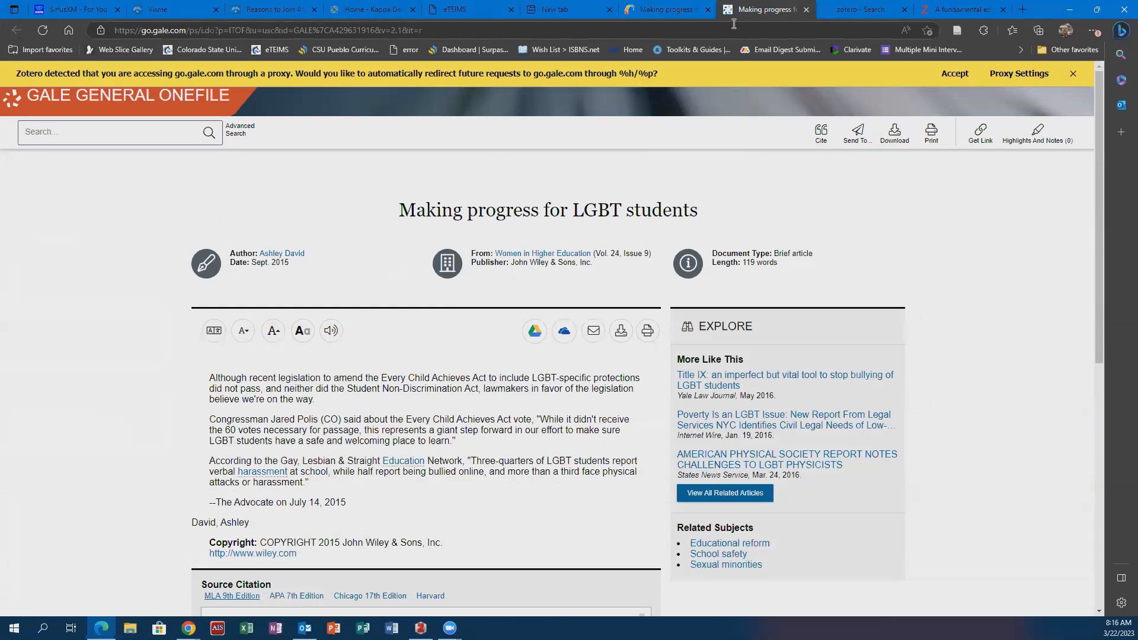
click(806, 9)
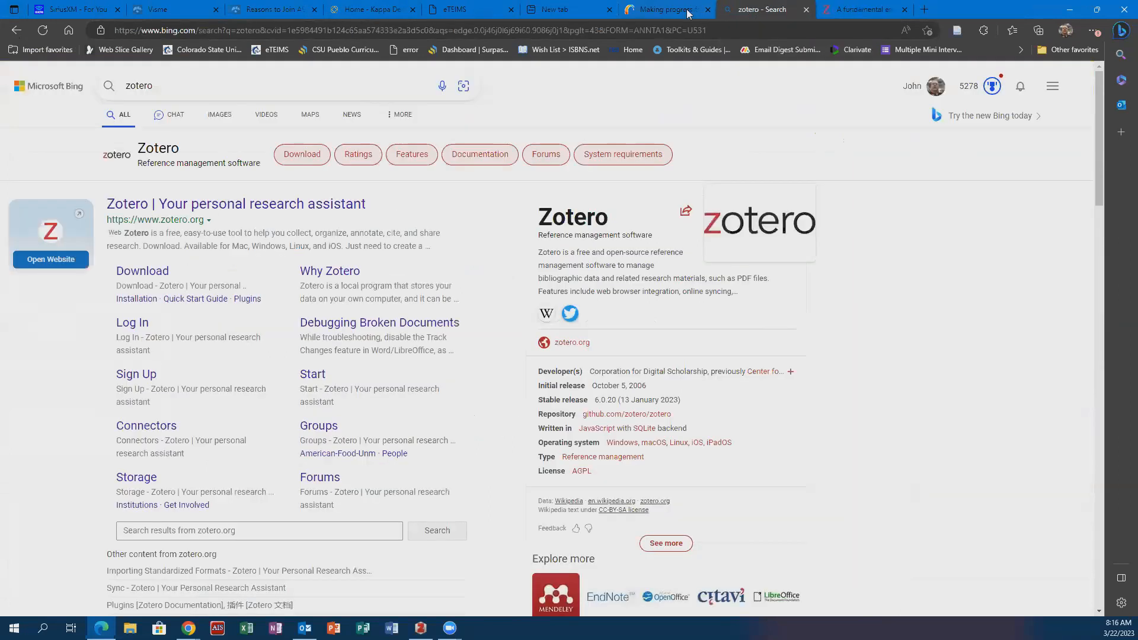
- Return to the library search results and open "Photovoice as a narrative tool for decolonization" in full text on Sabinet, accepting all cookies
click(687, 10)
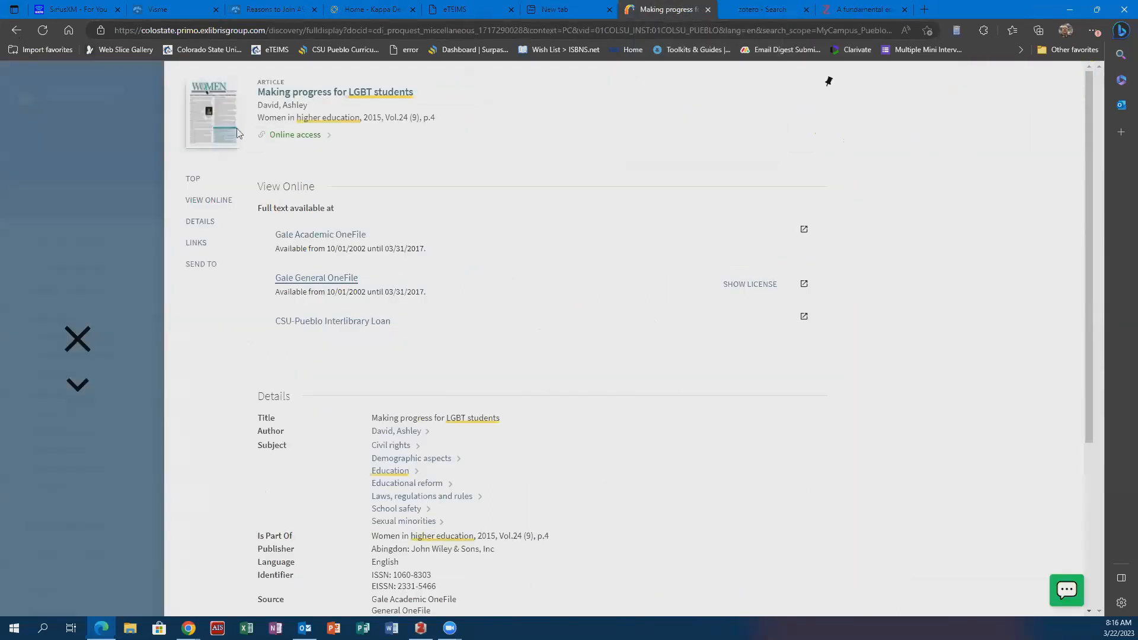
click(75, 343)
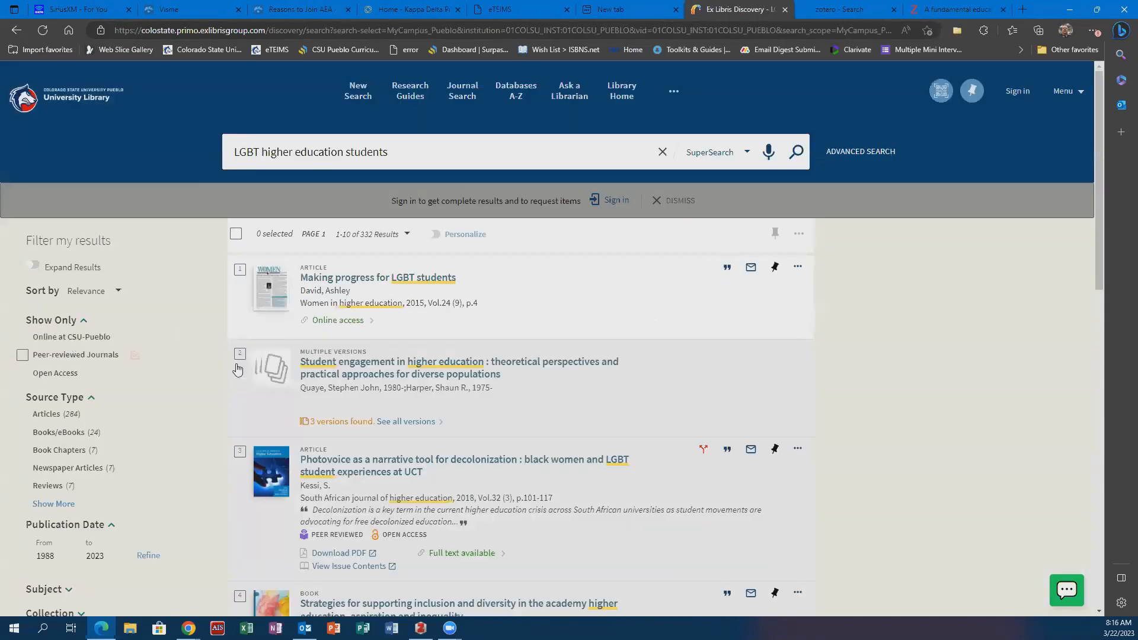
scroll(332, 426, down, 4)
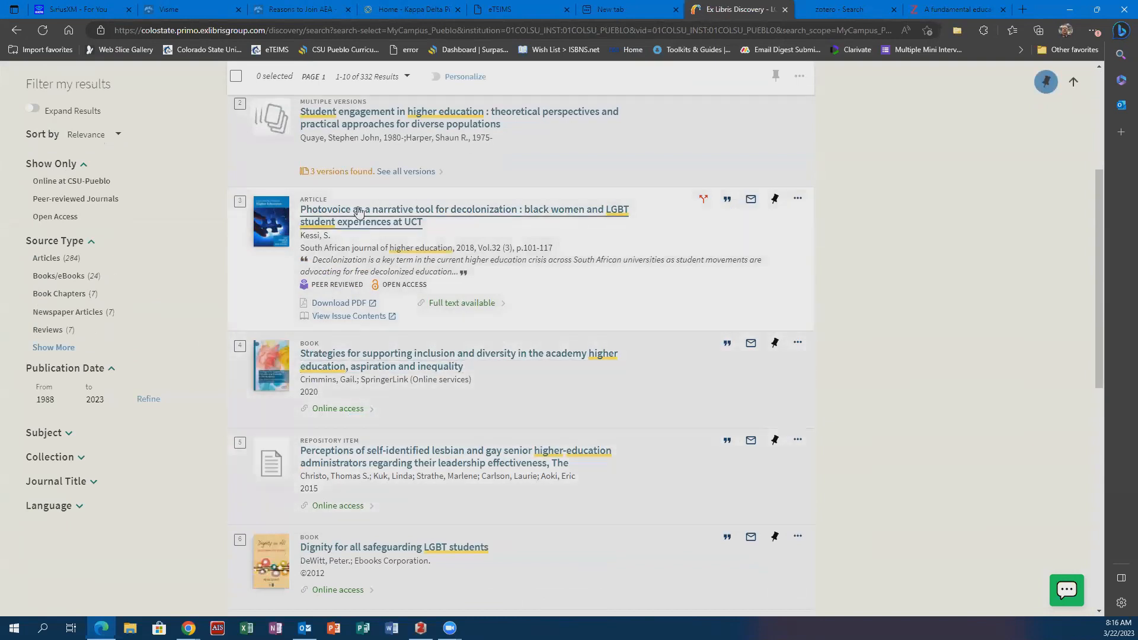
click(358, 213)
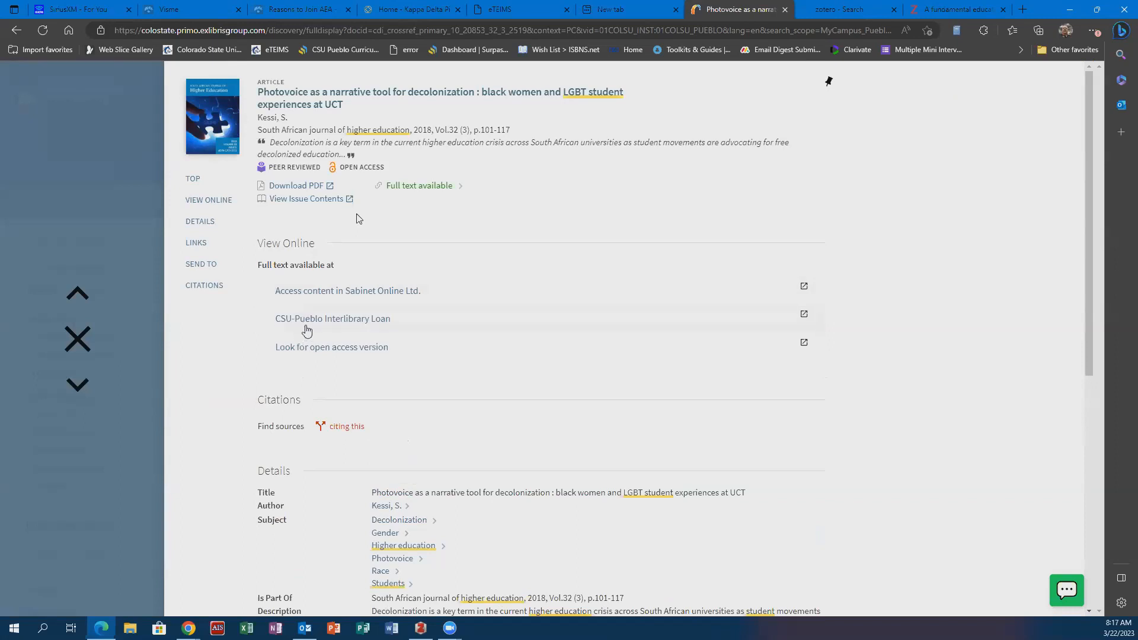
click(309, 292)
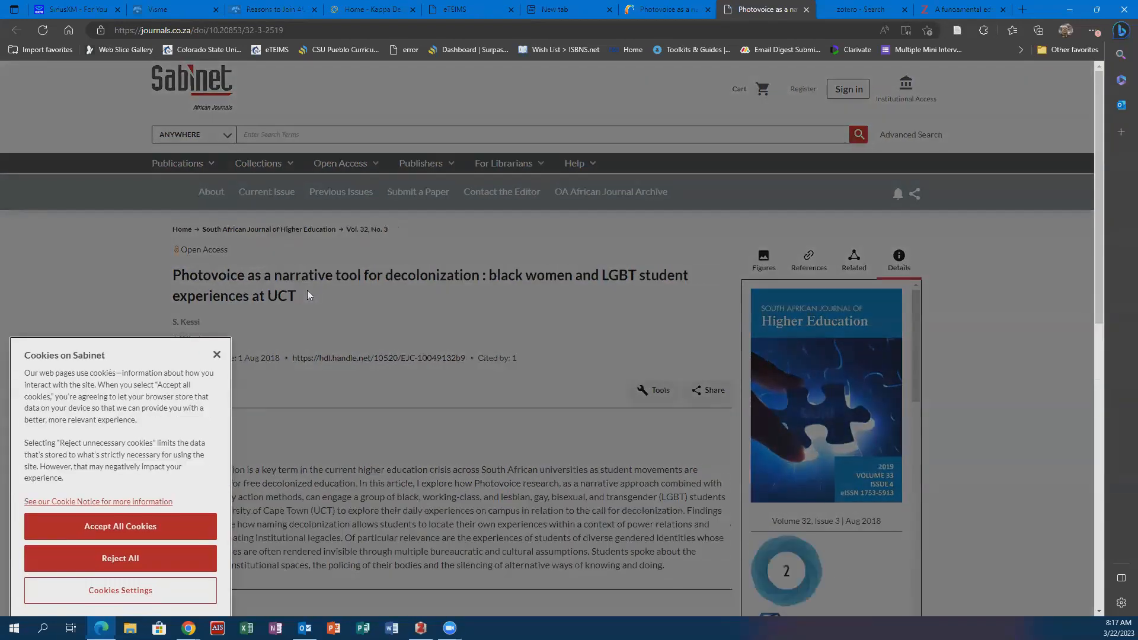
click(135, 518)
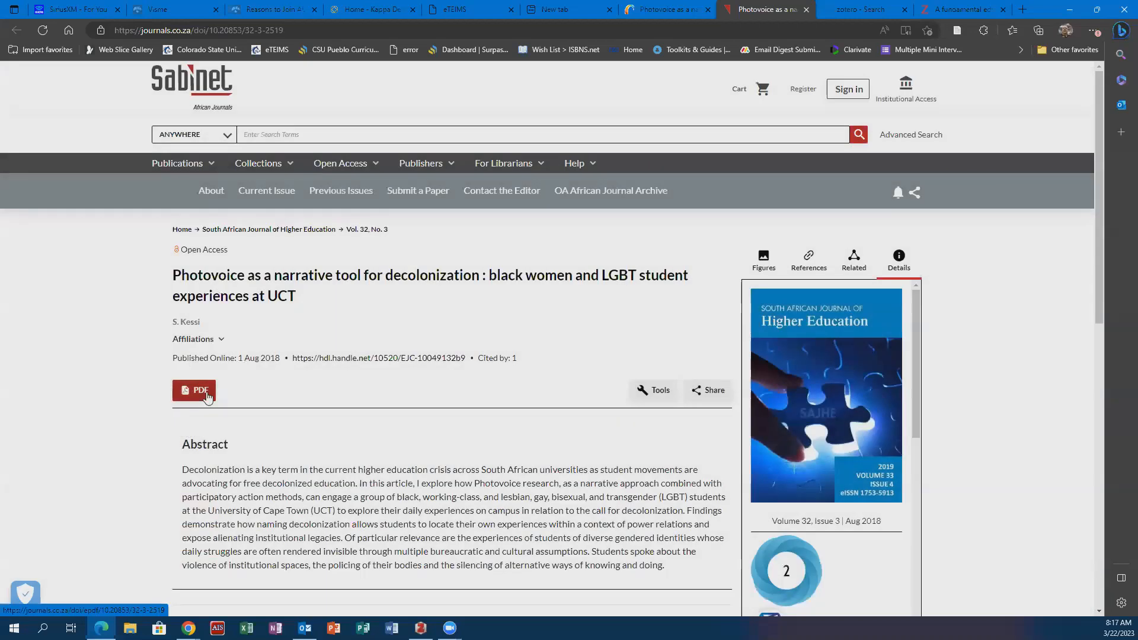
- Open the Photovoice article's PDF and save it to the ED 711 collection with the Zotero Connector
click(207, 395)
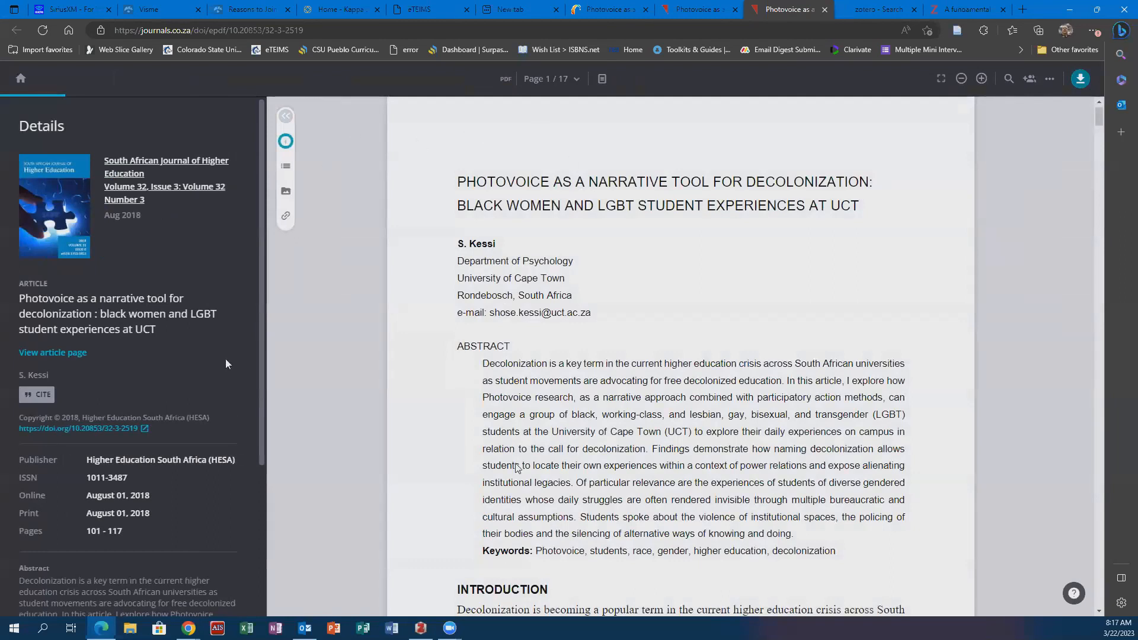
click(955, 36)
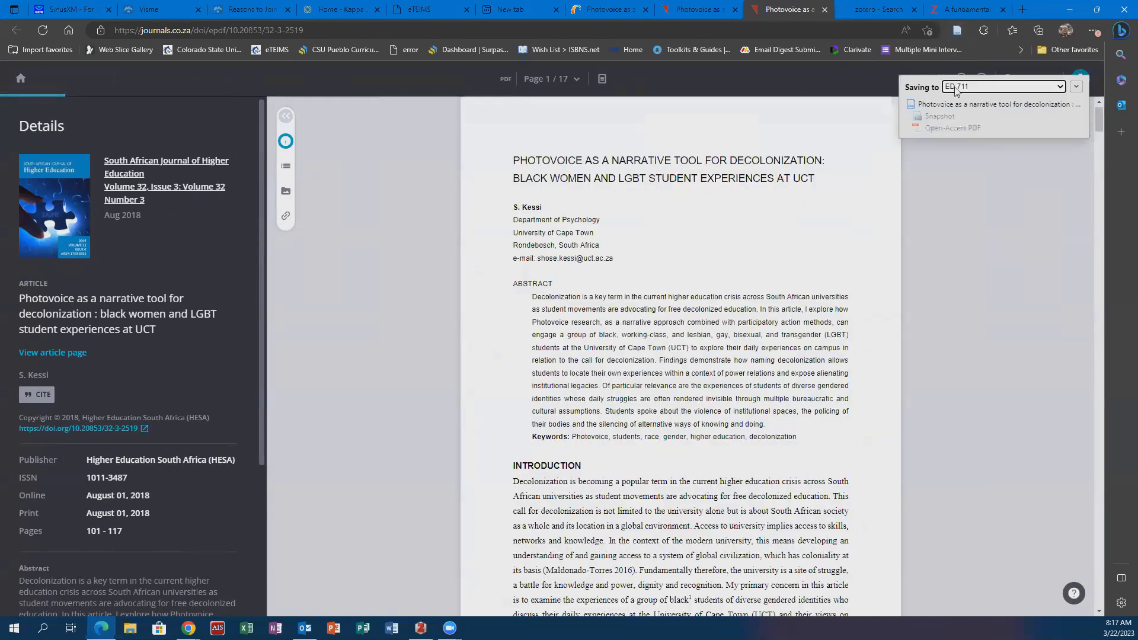
click(955, 88)
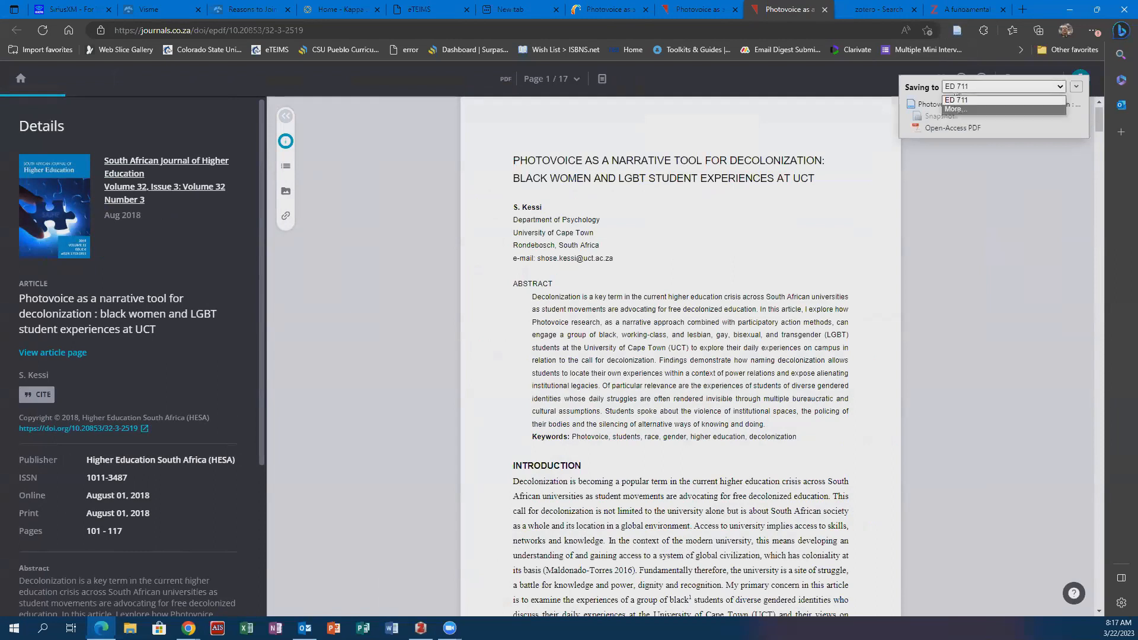
click(952, 100)
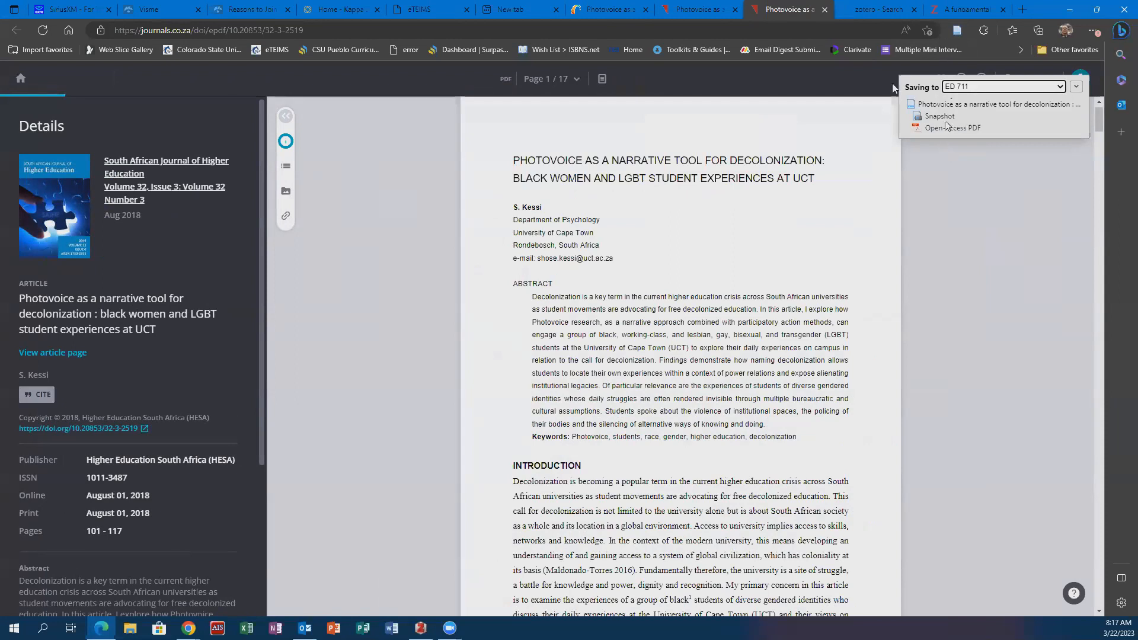
- Switch to Zotero, look in the ED 711 collection for the saved article, and view its attached PDF
click(956, 9)
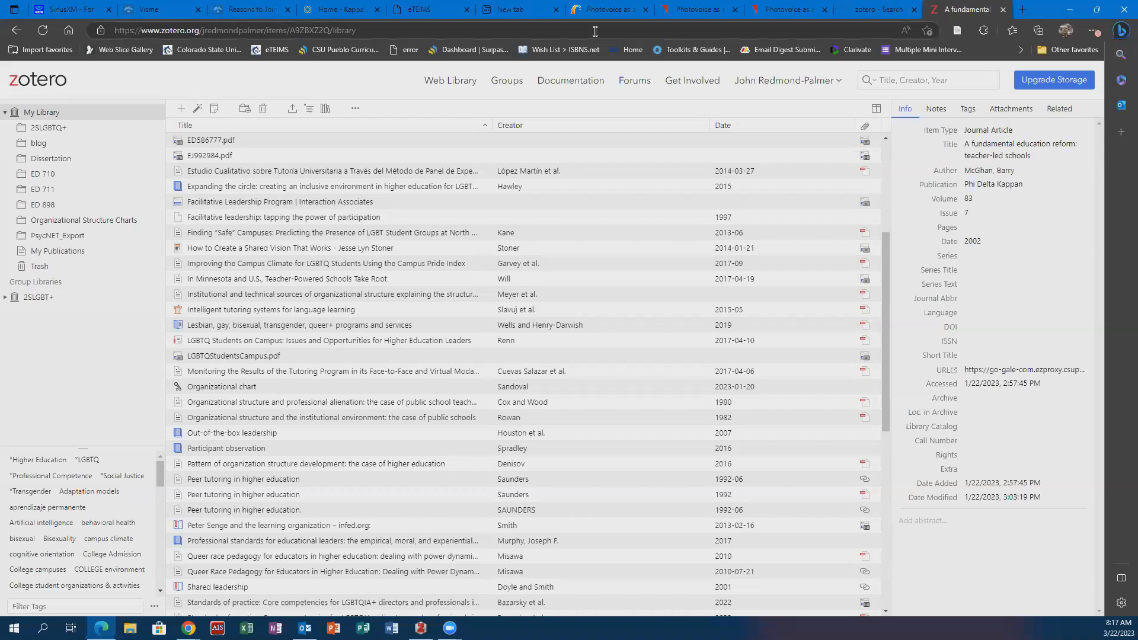
click(38, 189)
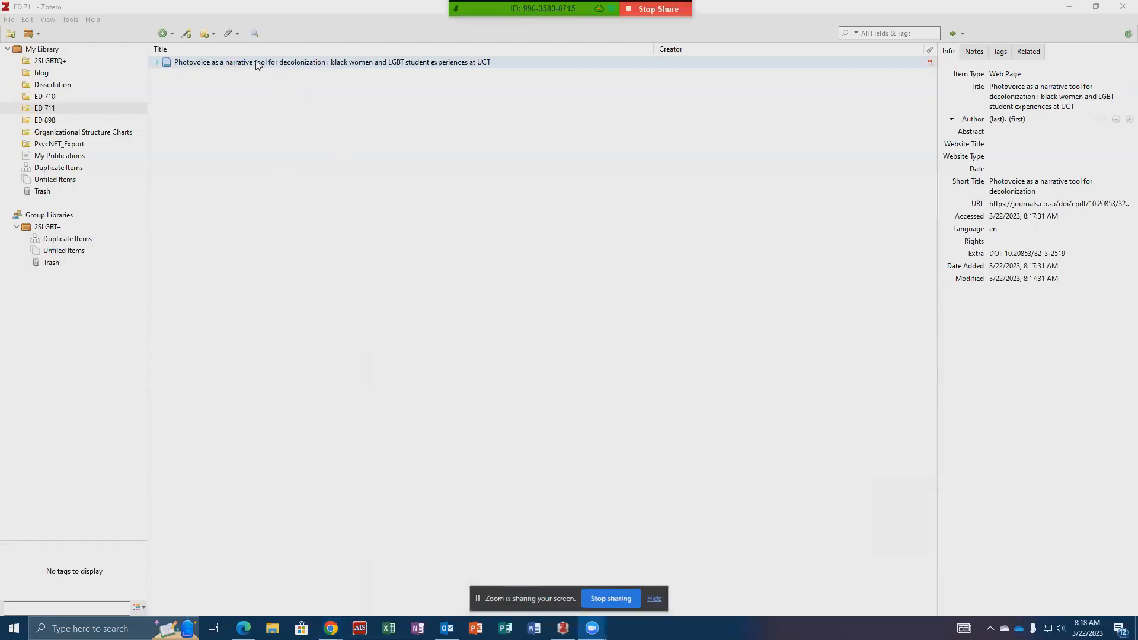
click(930, 66)
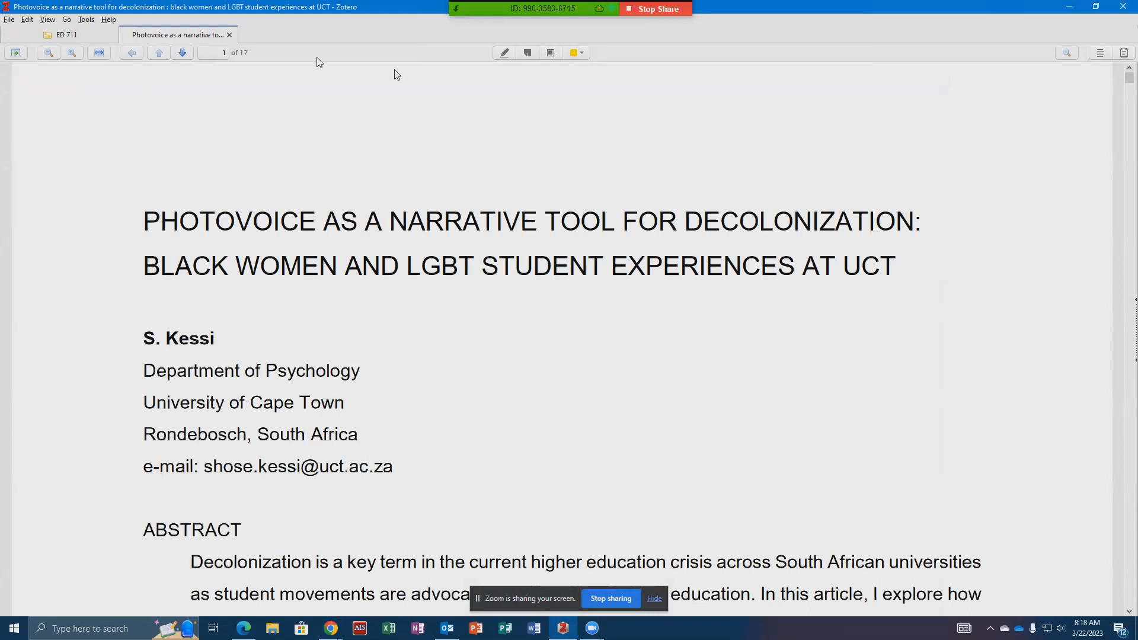
click(85, 34)
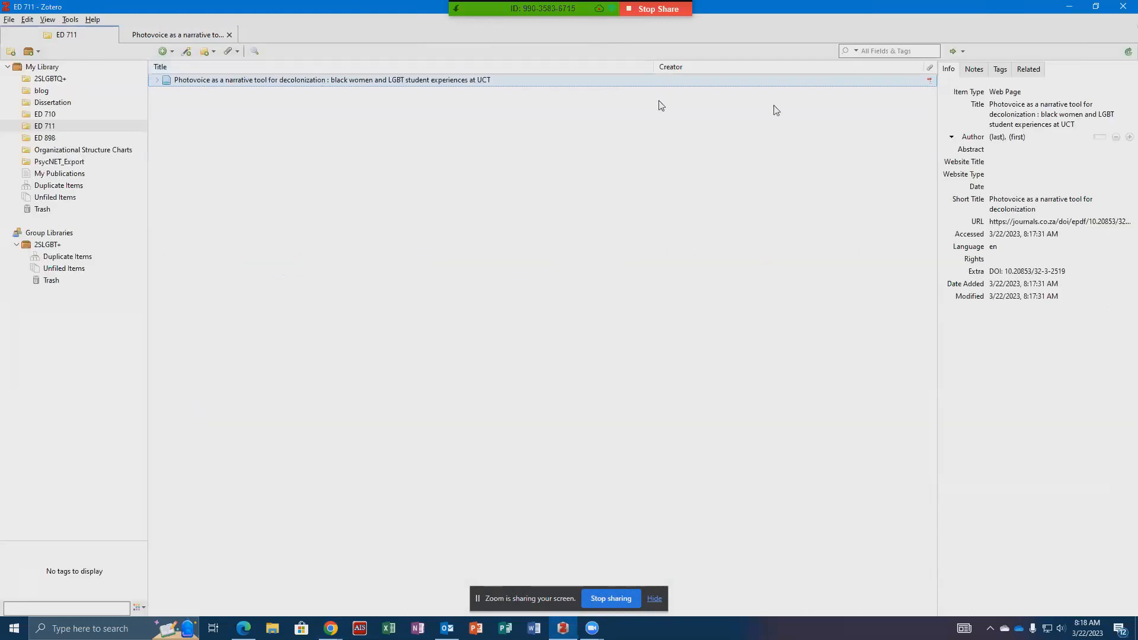
- Fill in the author's last name and first initial for the Photovoice item
click(996, 138)
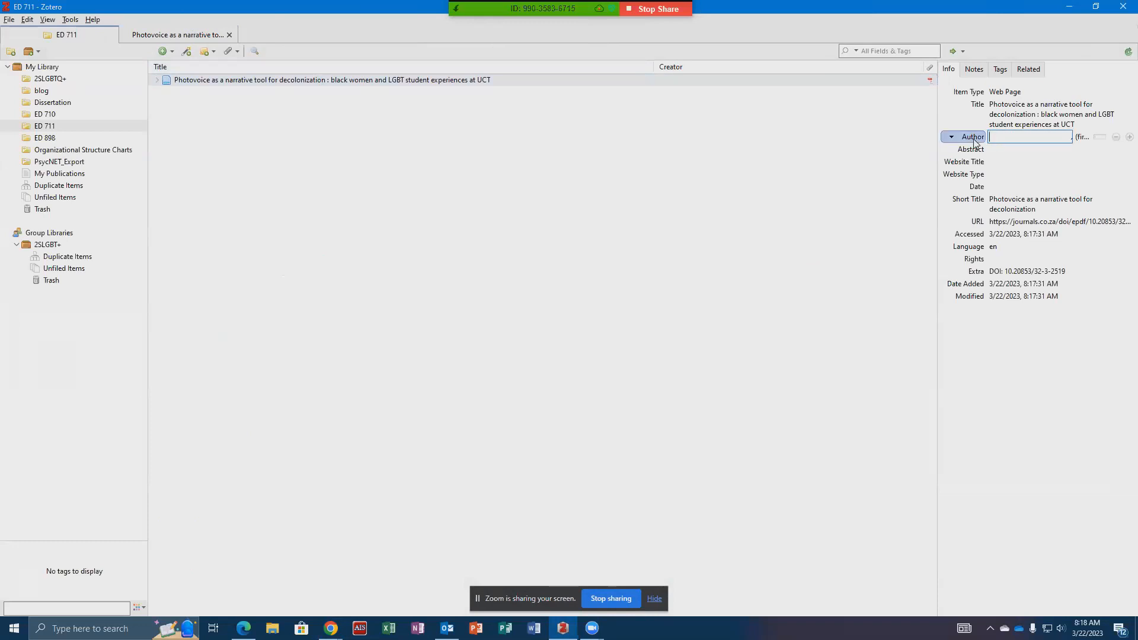
text(Kessi)
key(Tab)
text(S)
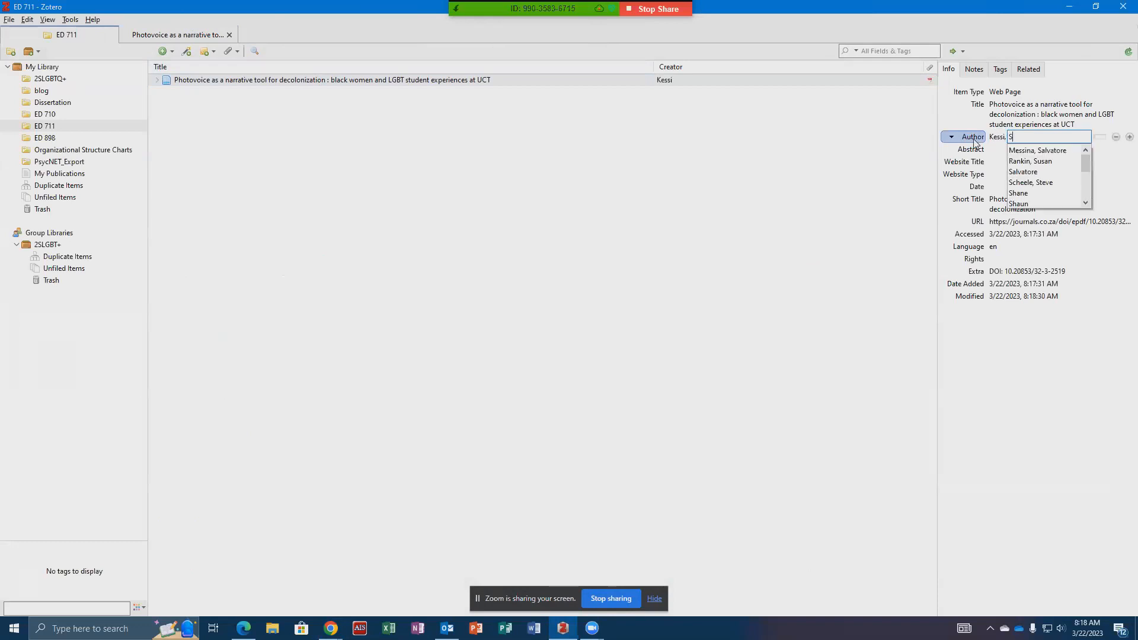
- Look up the publication year in the article's PDF and set the item's date to 2018
click(991, 186)
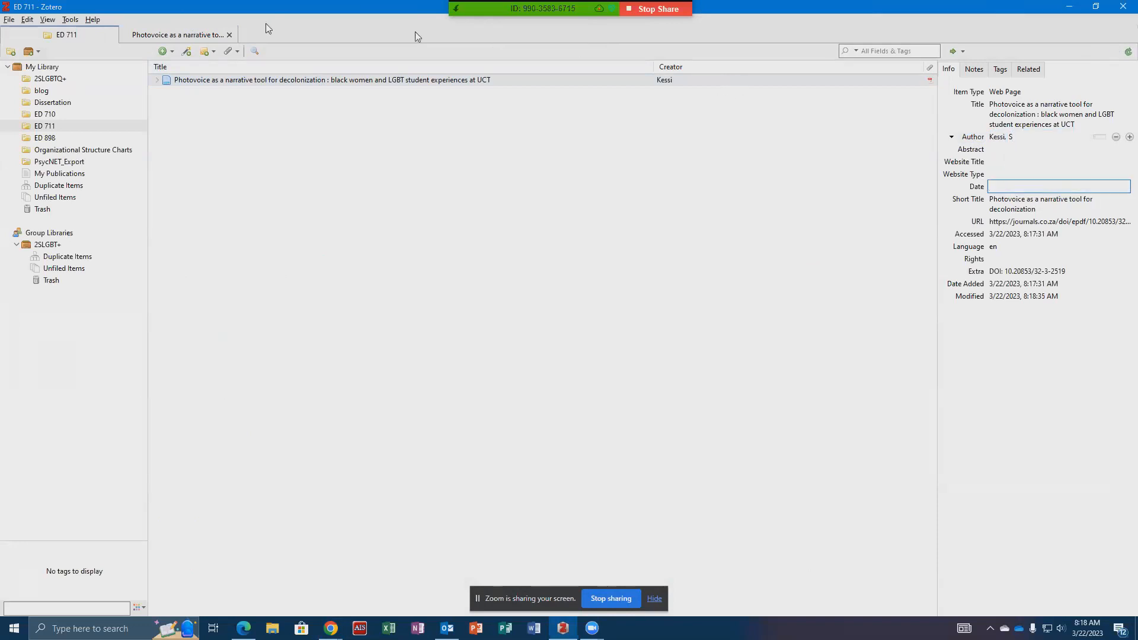
click(173, 39)
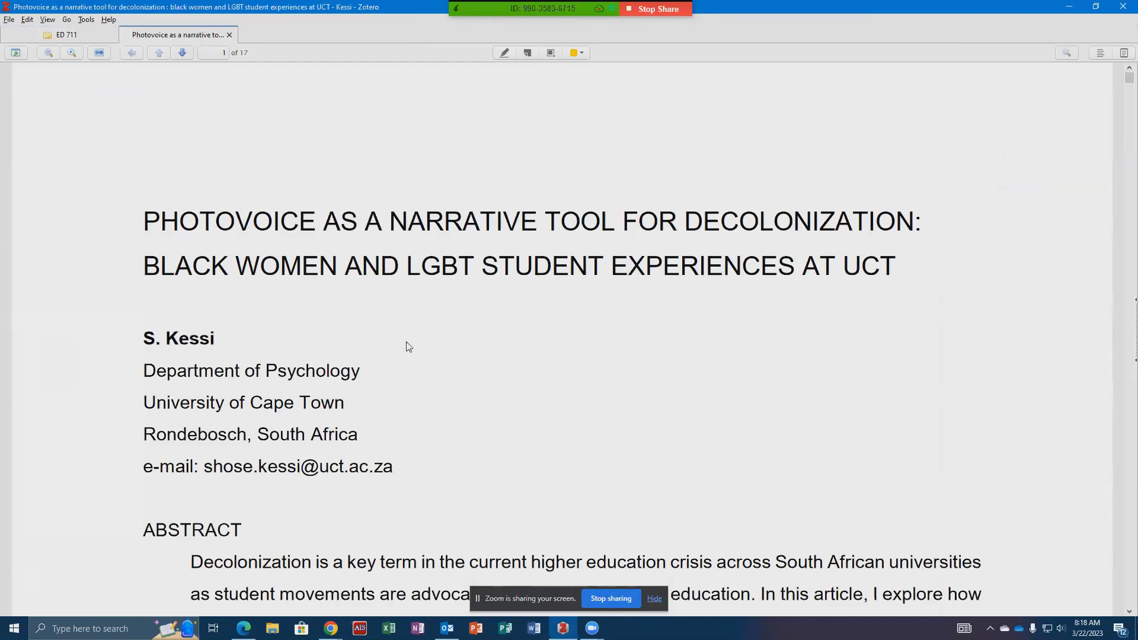
scroll(413, 367, down, 5)
scroll(415, 369, down, 13)
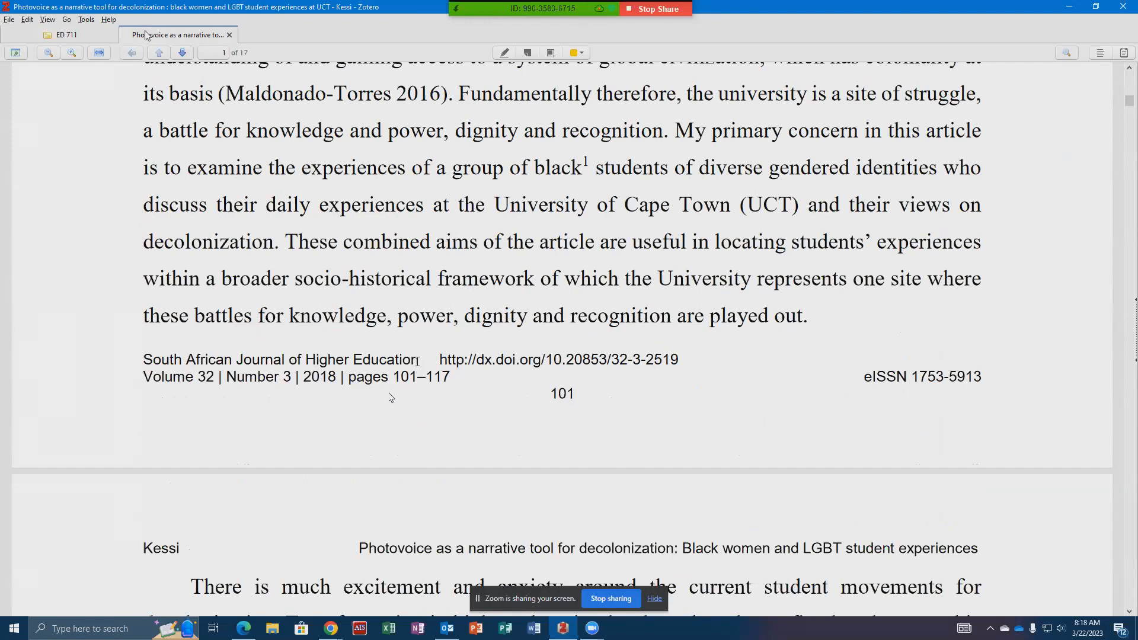
click(88, 36)
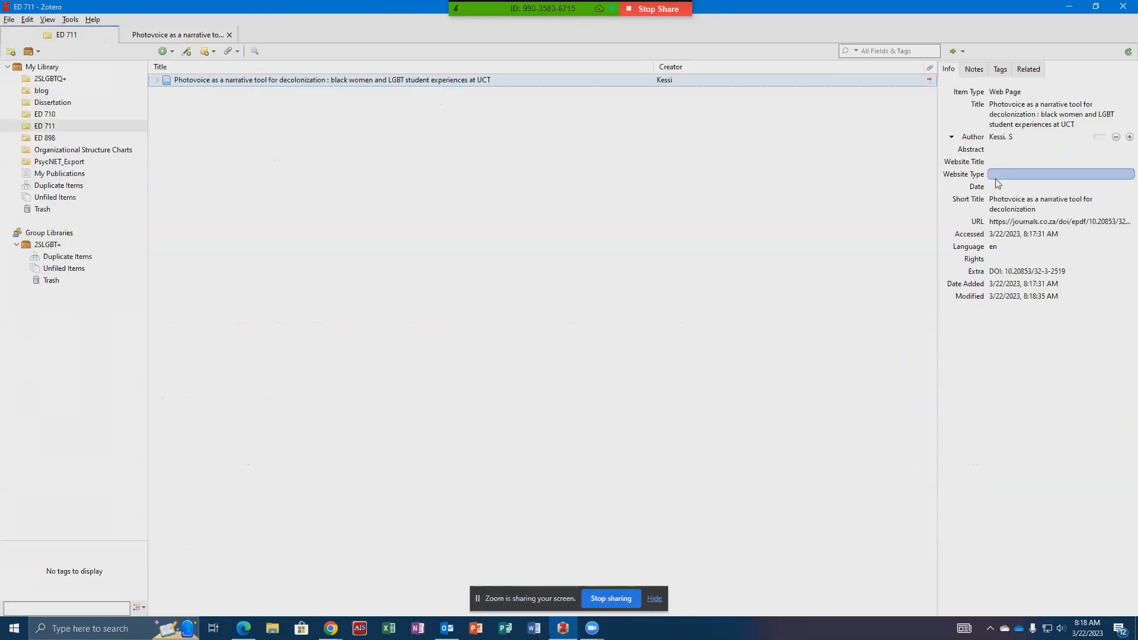
click(1019, 186)
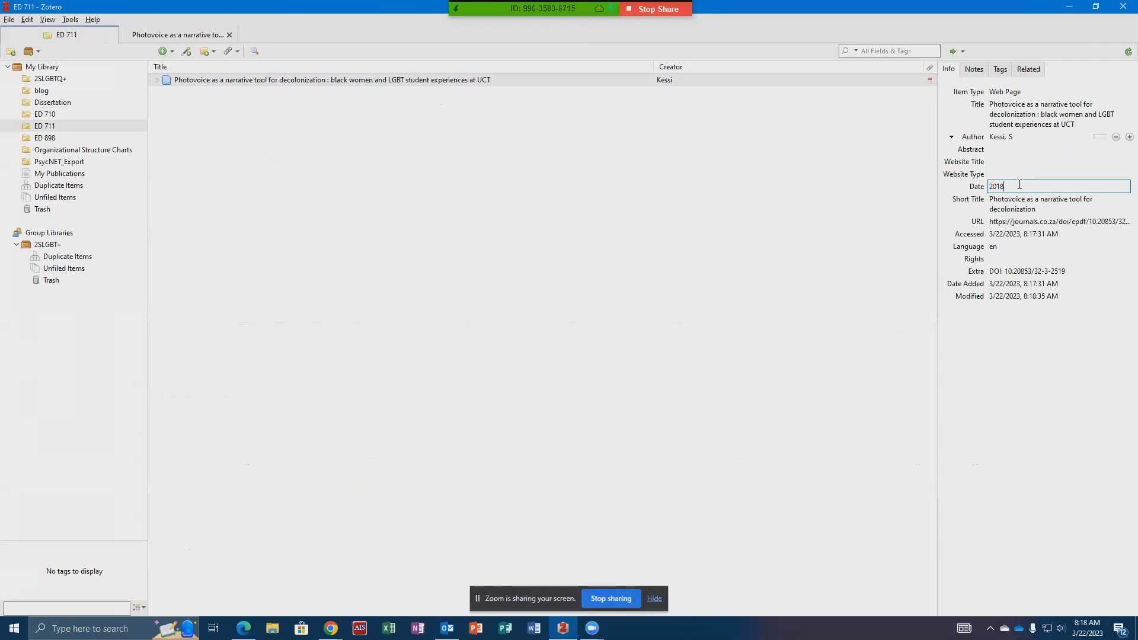
- Change the item type to Journal Article and copy "South African Journal of Higher Education" from the PDF into the publication field
click(1010, 94)
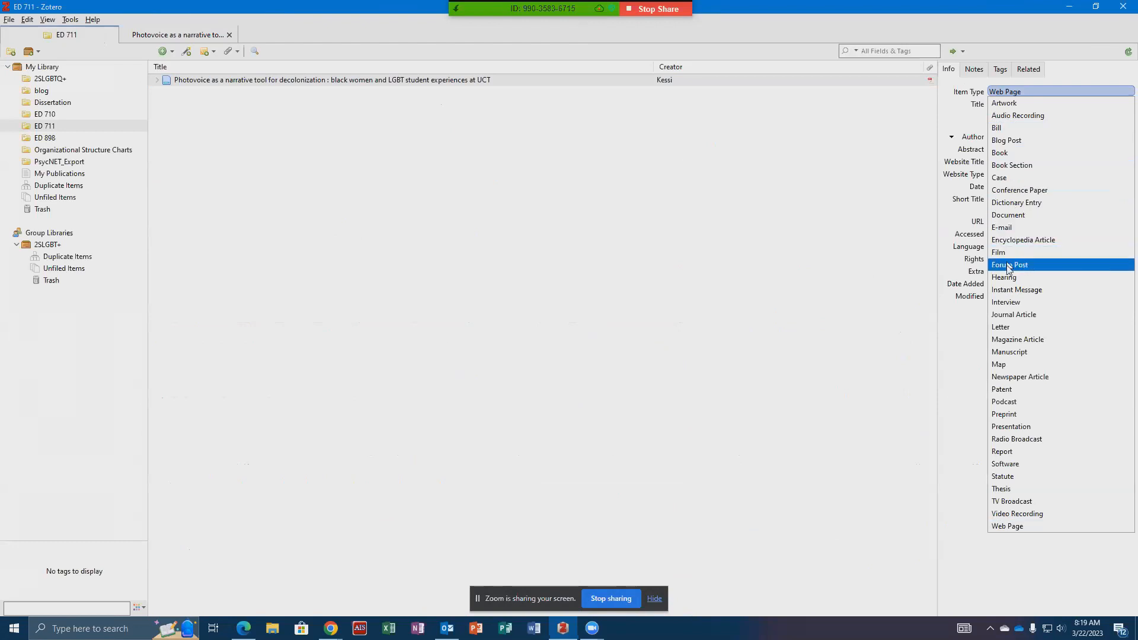
click(1014, 314)
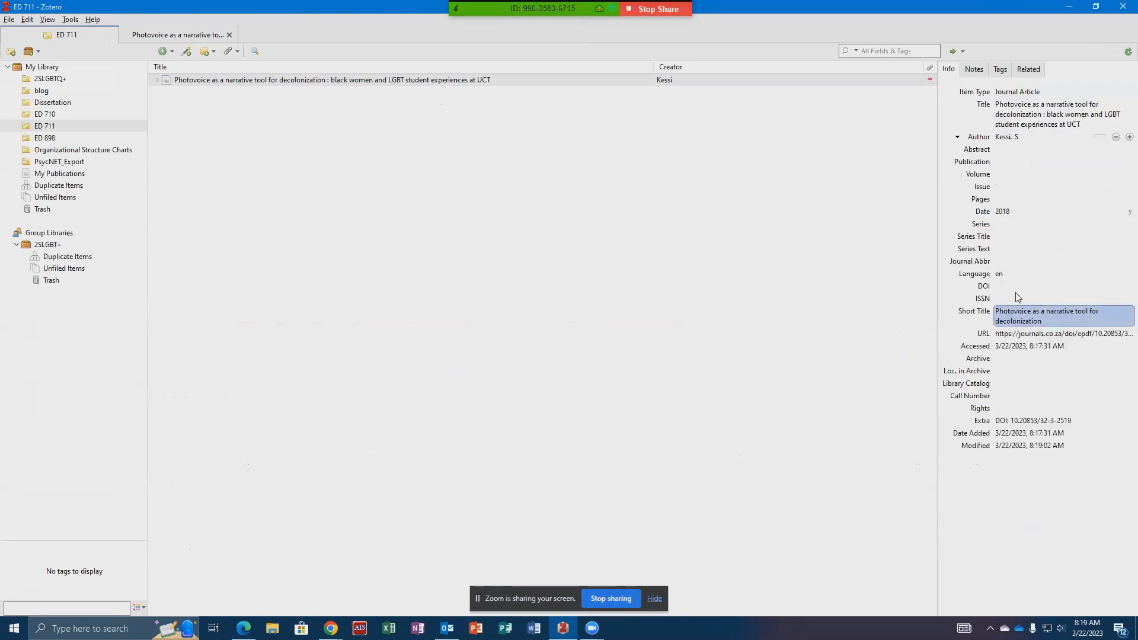
click(1026, 164)
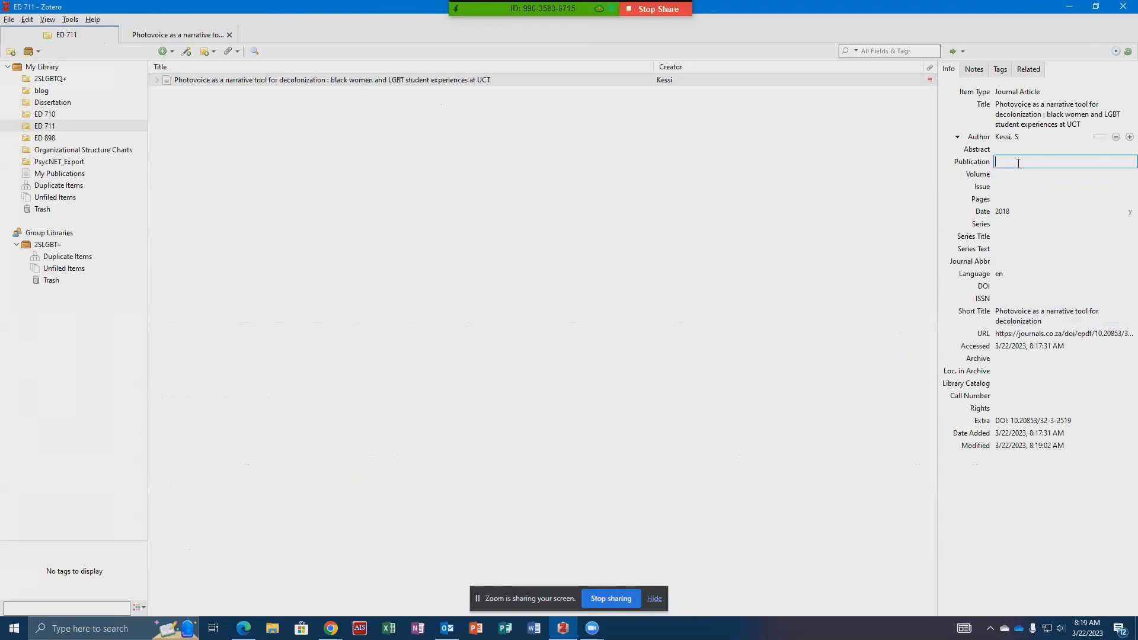
click(172, 34)
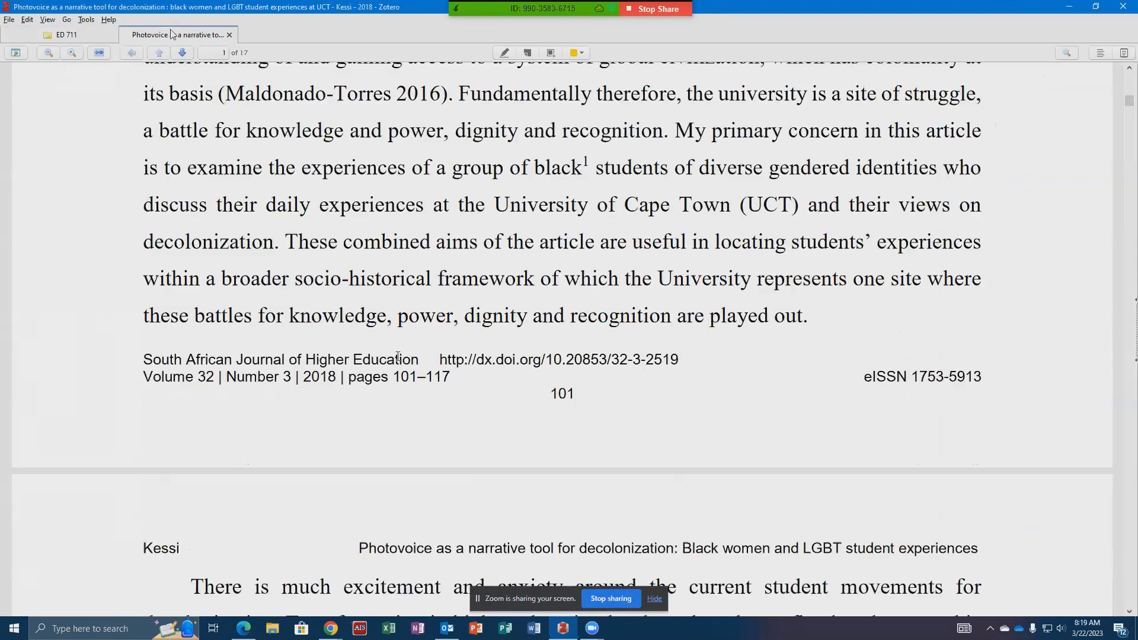
drag(418, 361, 147, 359)
key(ctrl+c)
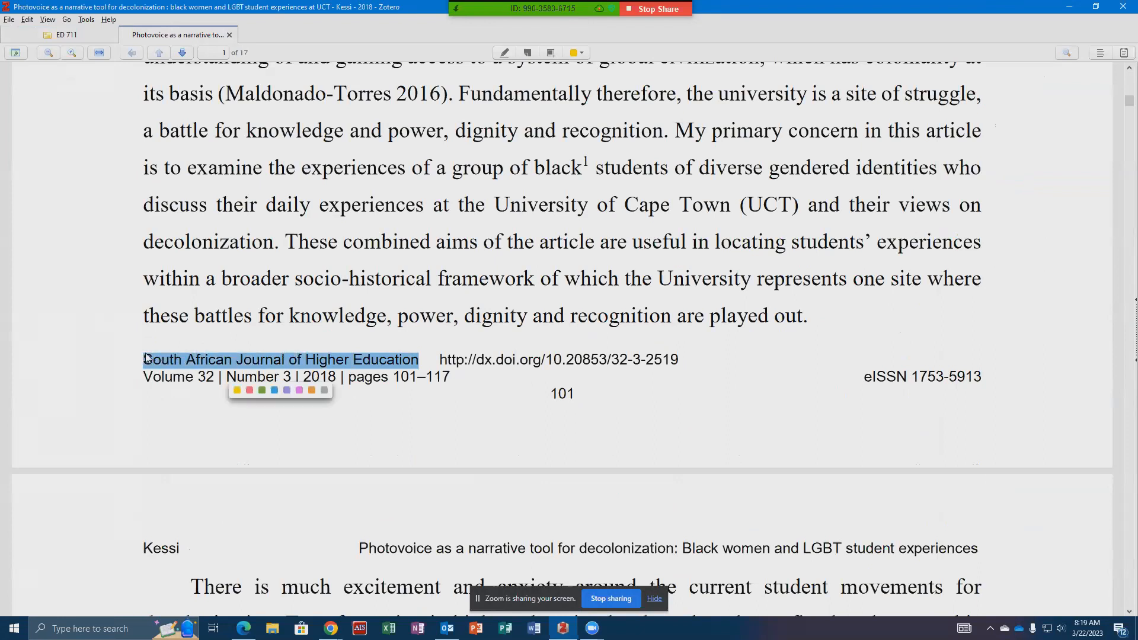
click(98, 36)
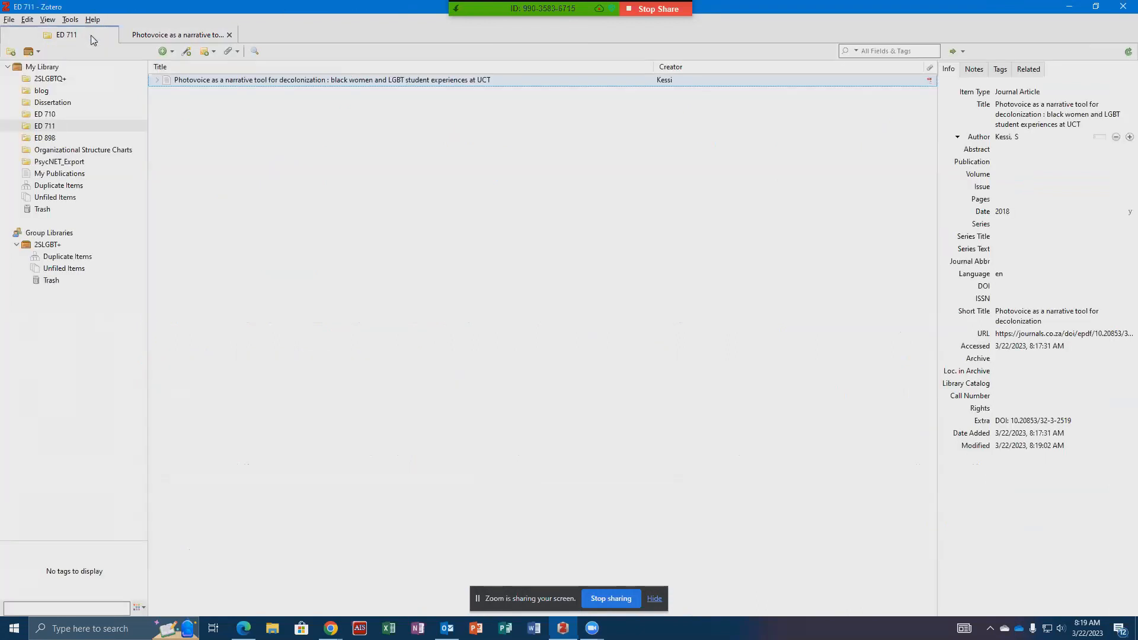
click(1011, 162)
key(ctrl+v)
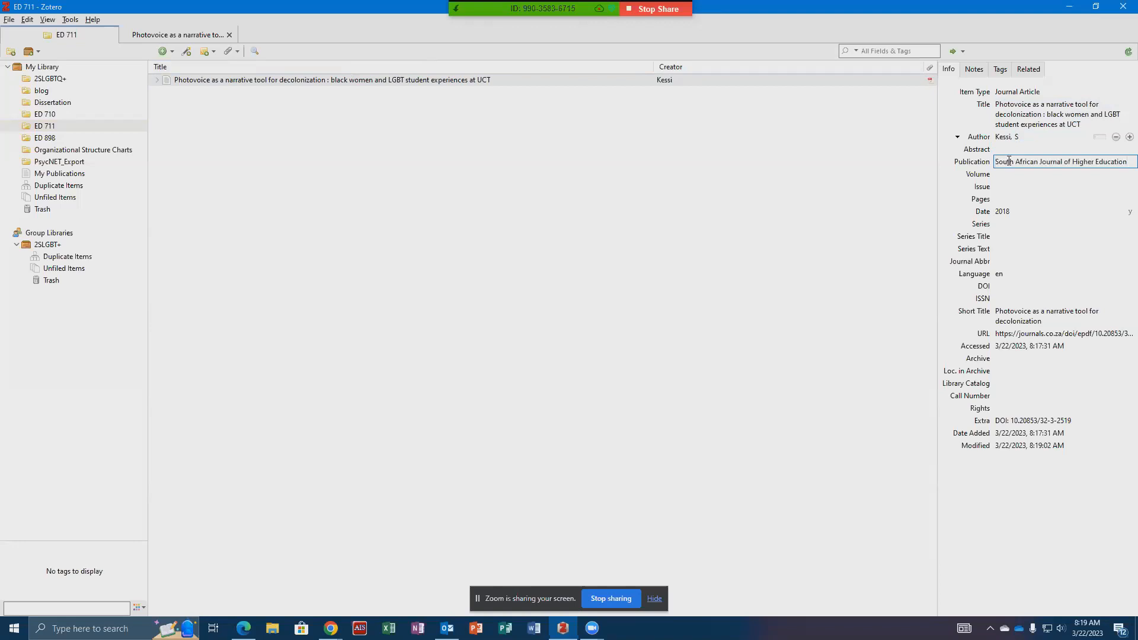
- Check the PDF's footer and set the item's volume to 32 and issue to 3
click(196, 36)
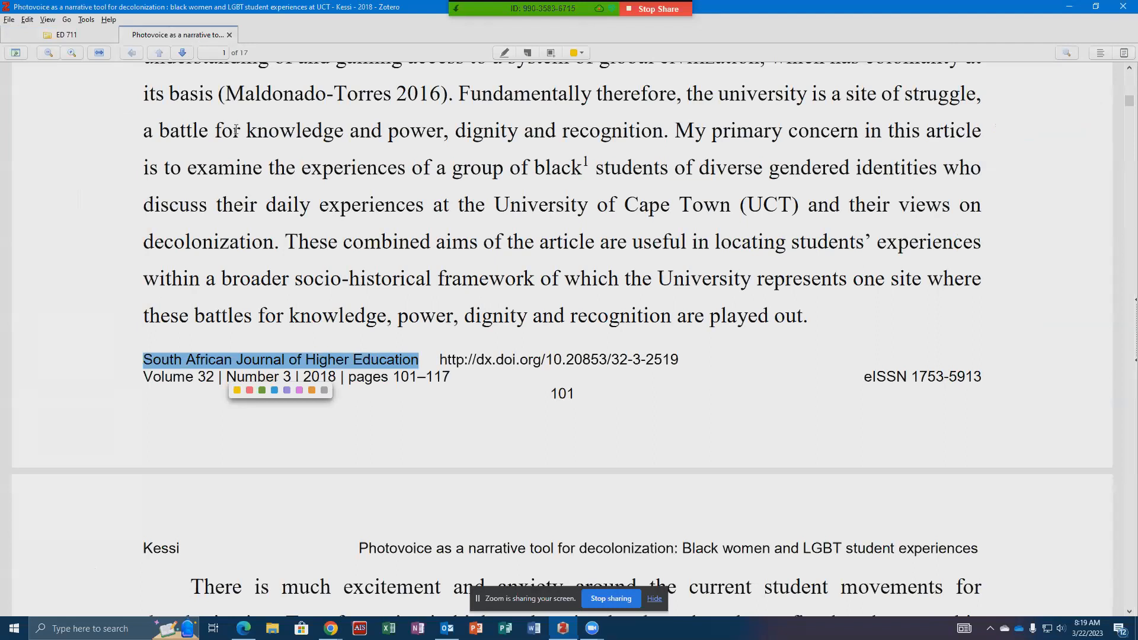
click(66, 35)
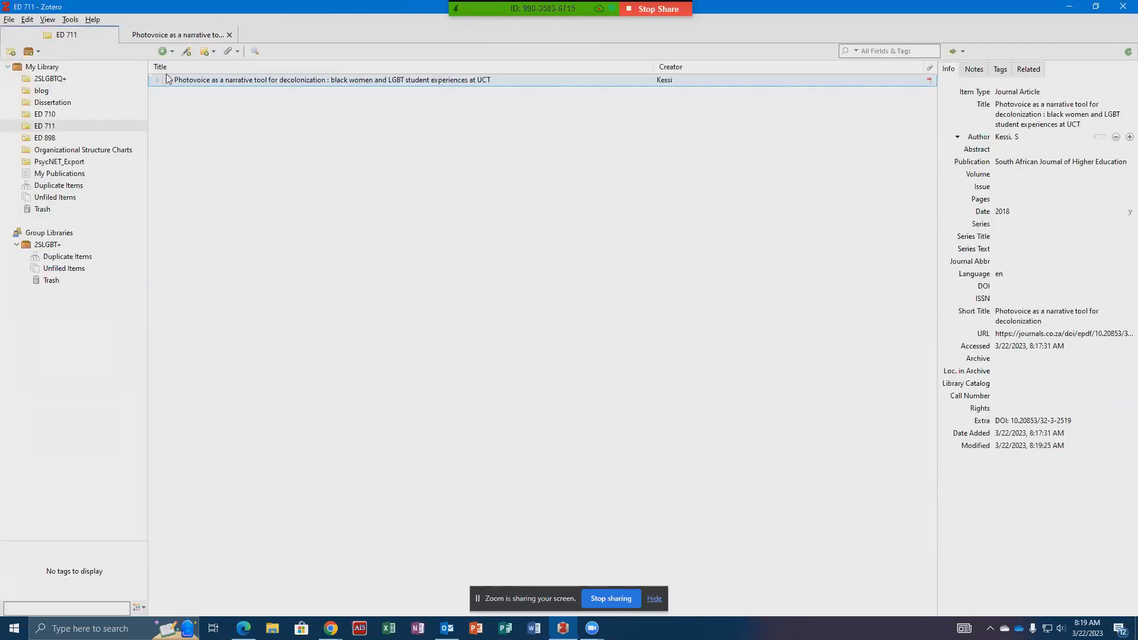
click(1067, 174)
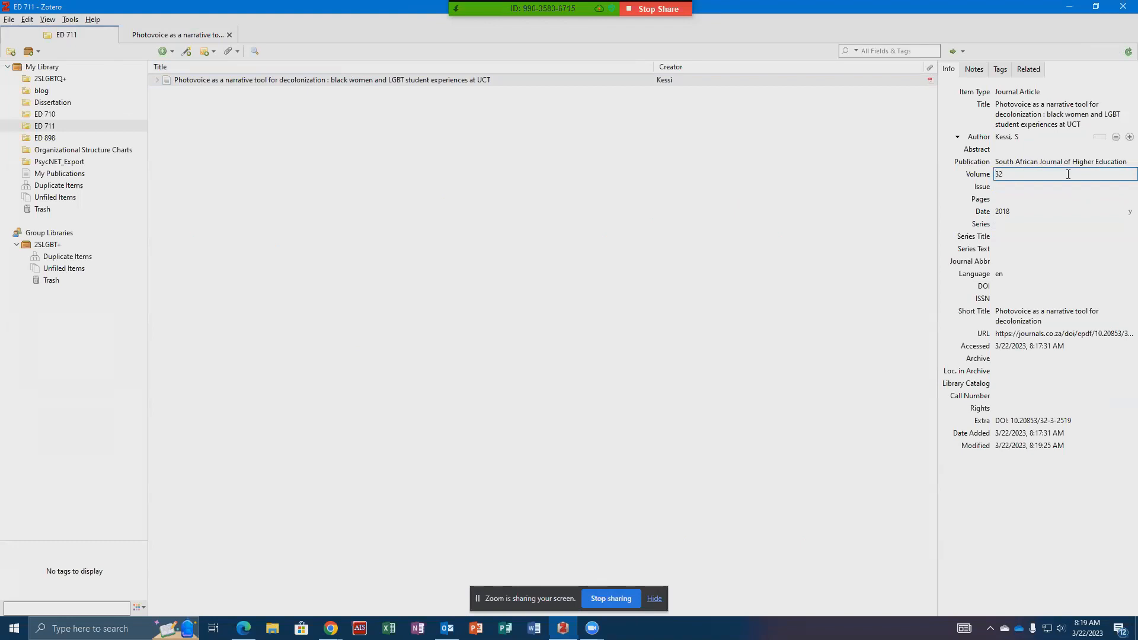
key(Tab)
key(Tab)
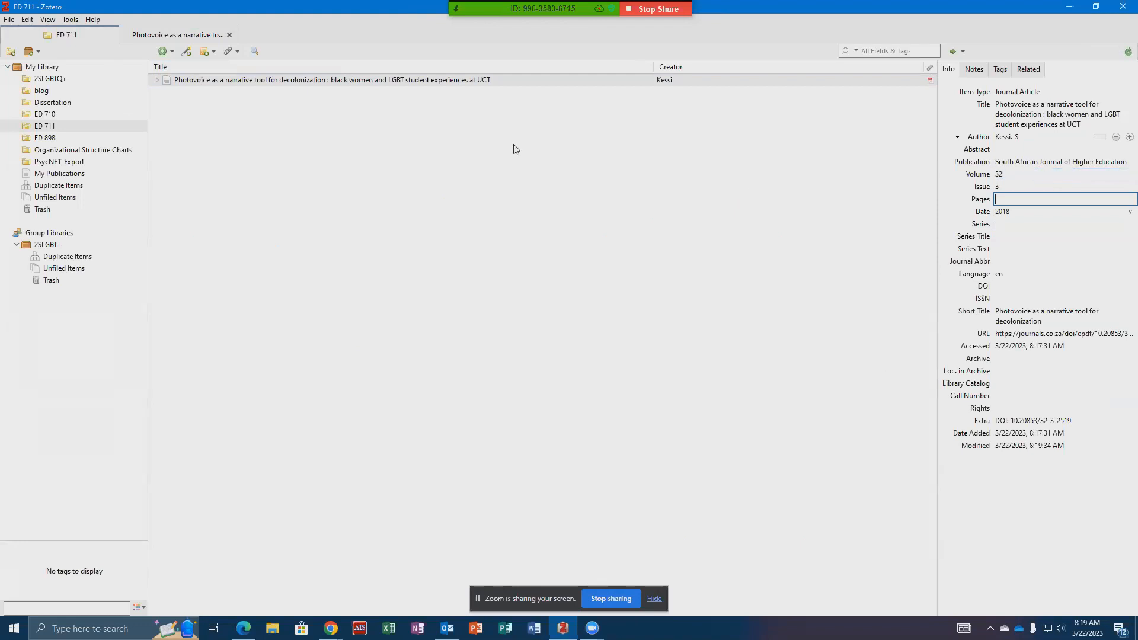
- Check the page range in the PDF and set the item's pages to 101-117
click(165, 35)
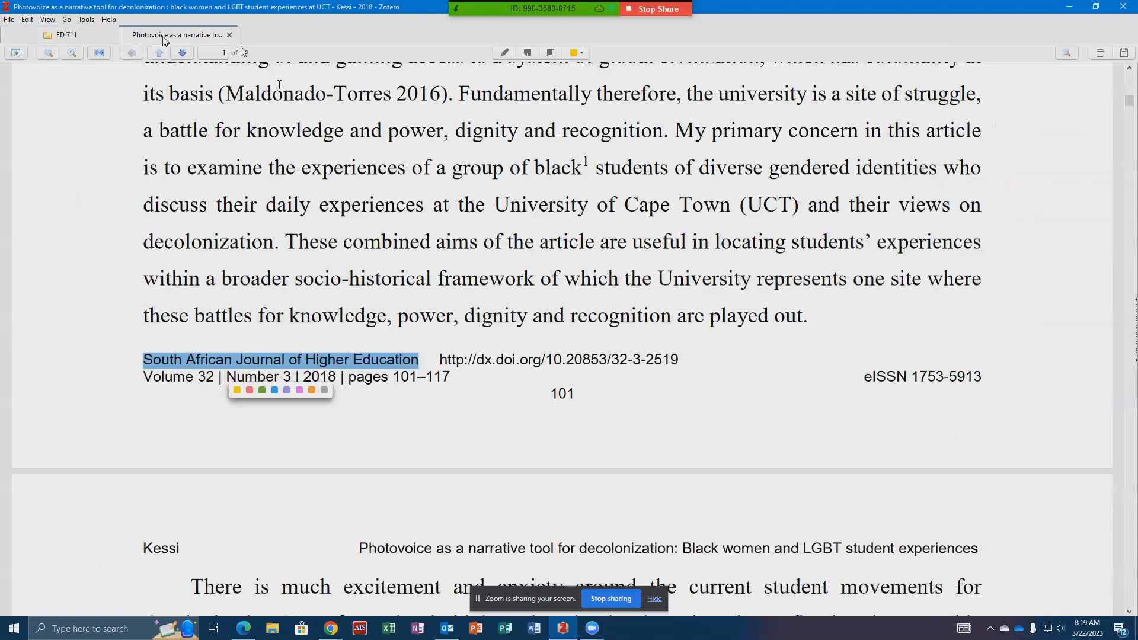
click(106, 37)
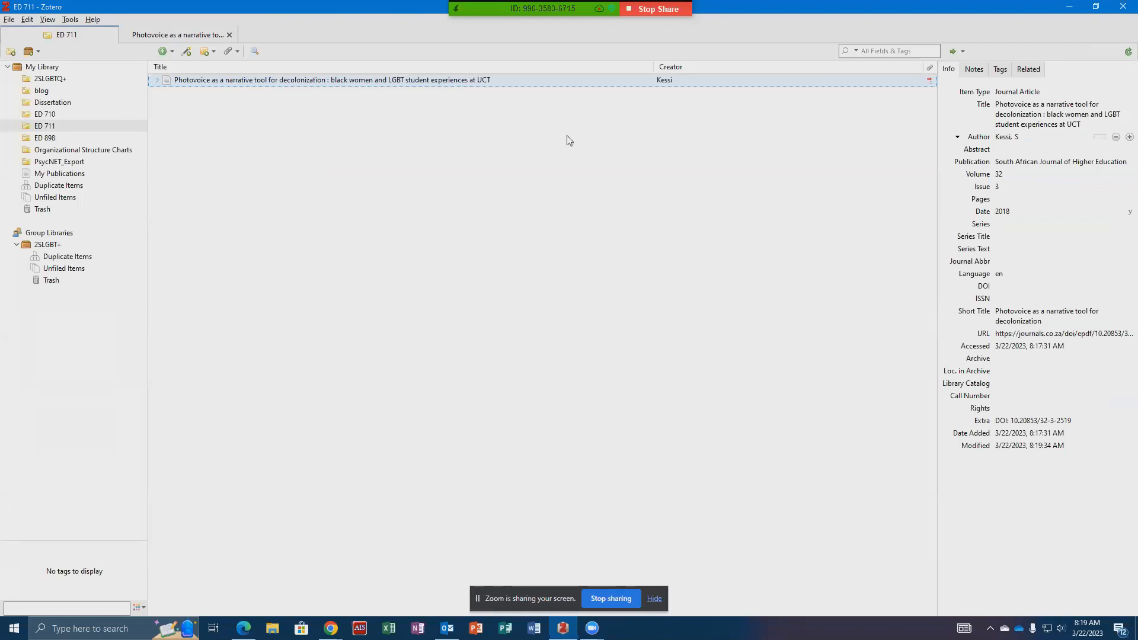
click(999, 199)
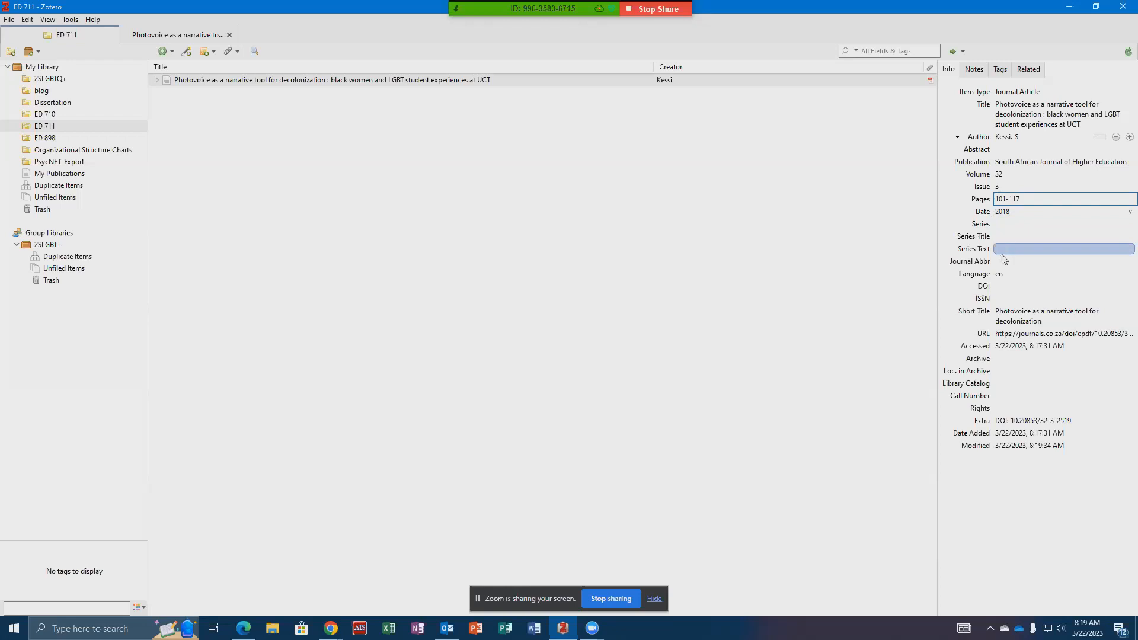
- Copy the DOI 10.20853/32-3-2519 from the PDF's footer into the item's DOI field
click(1003, 287)
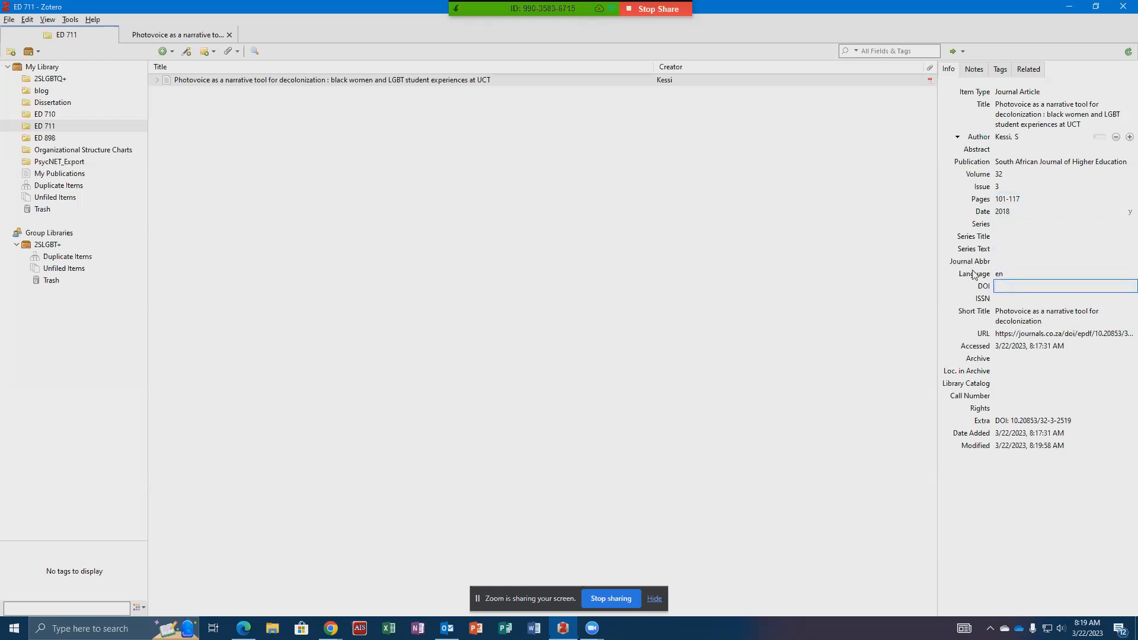
click(187, 34)
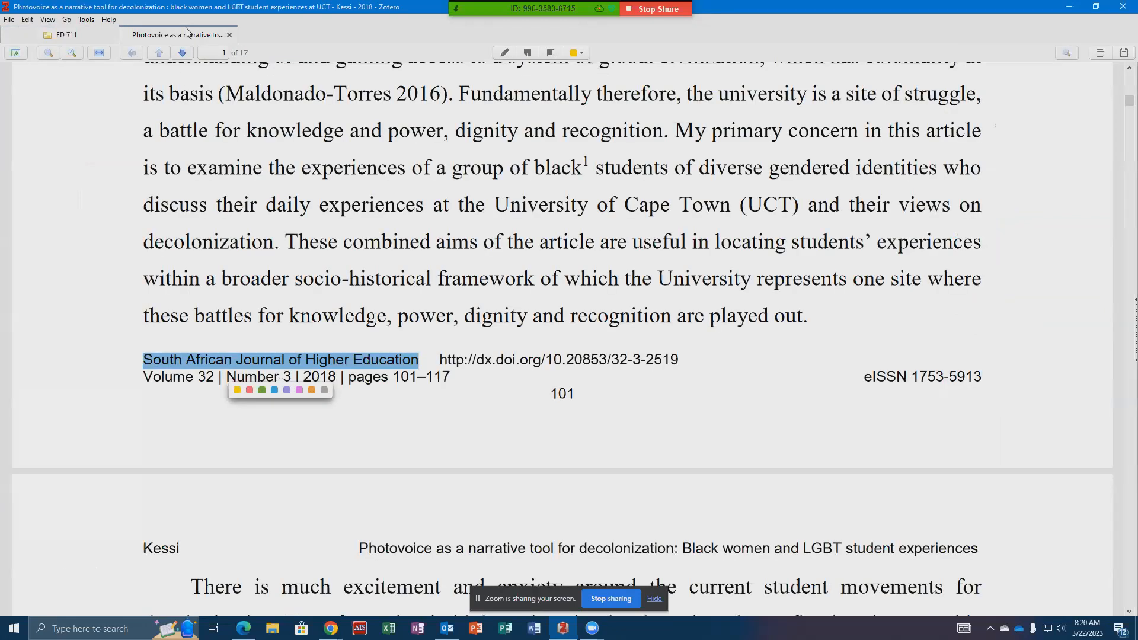
drag(551, 364, 567, 362)
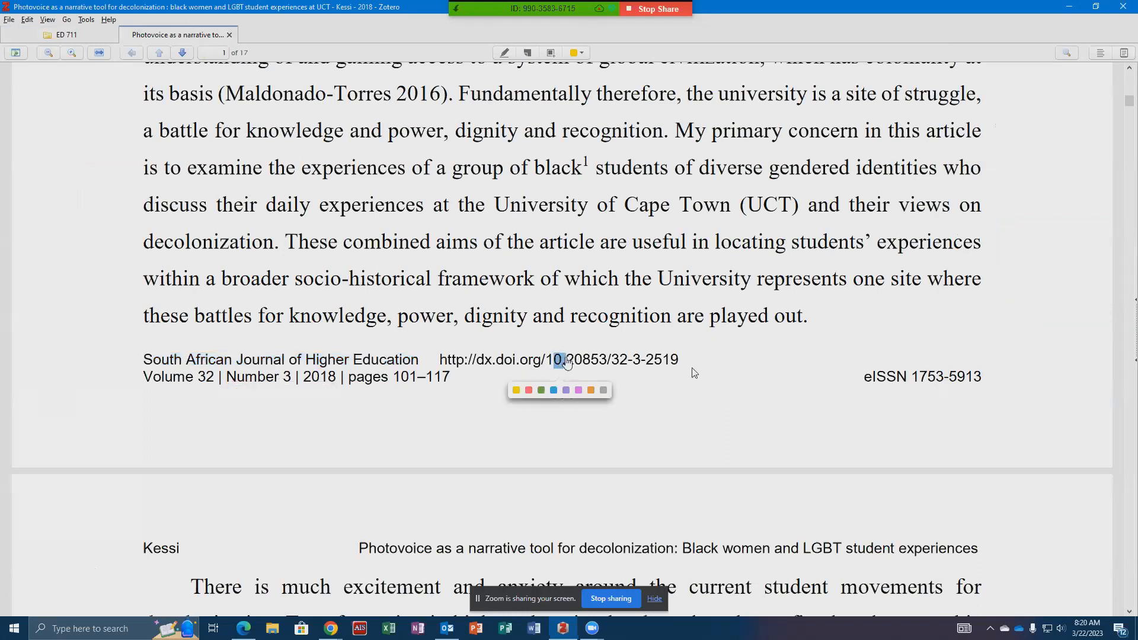
drag(687, 362, 550, 361)
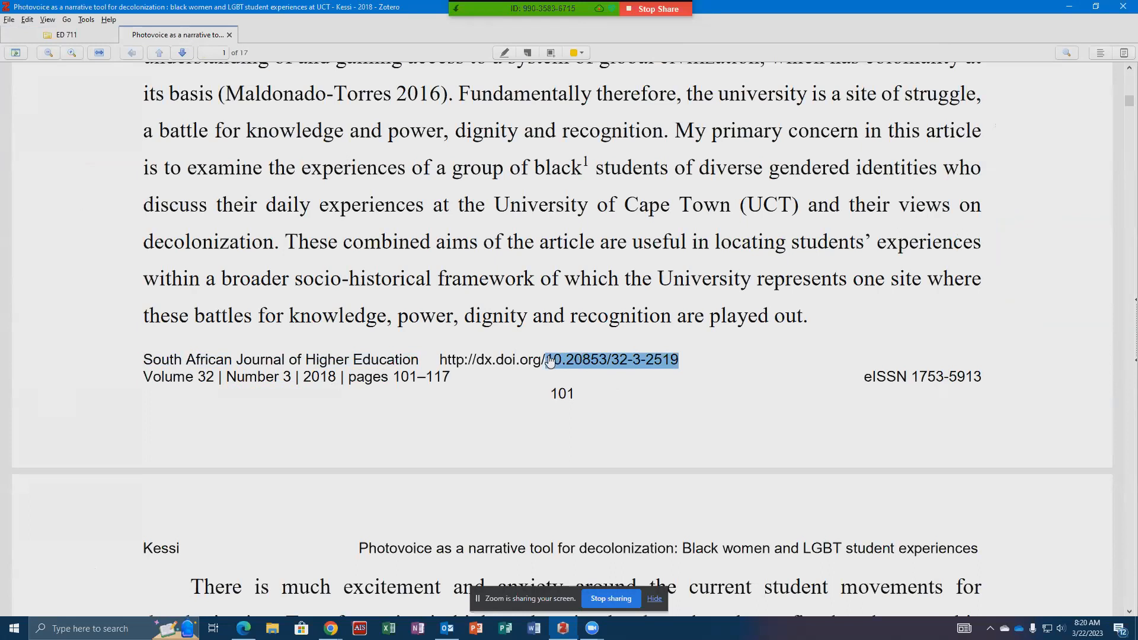
drag(550, 362, 550, 362)
key(ctrl+c)
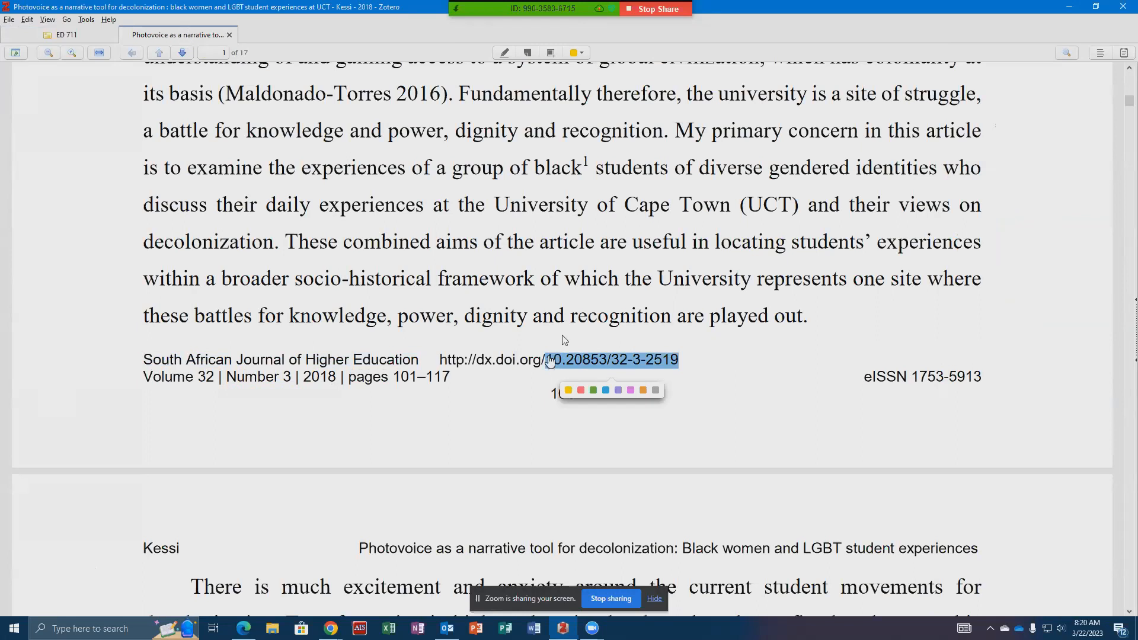
click(66, 34)
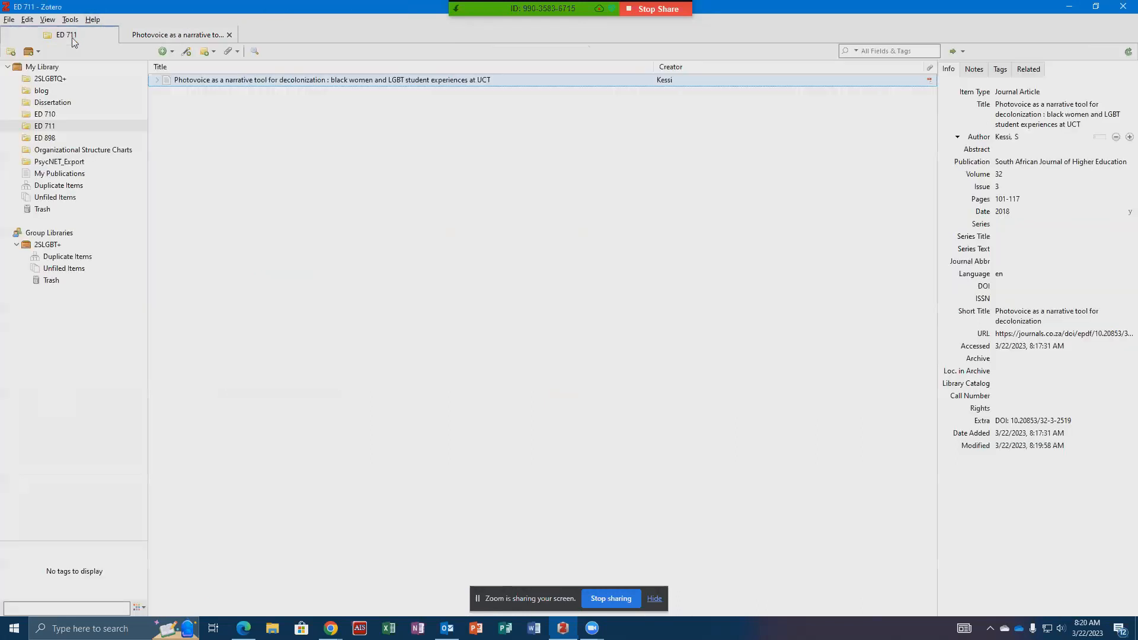
click(1020, 286)
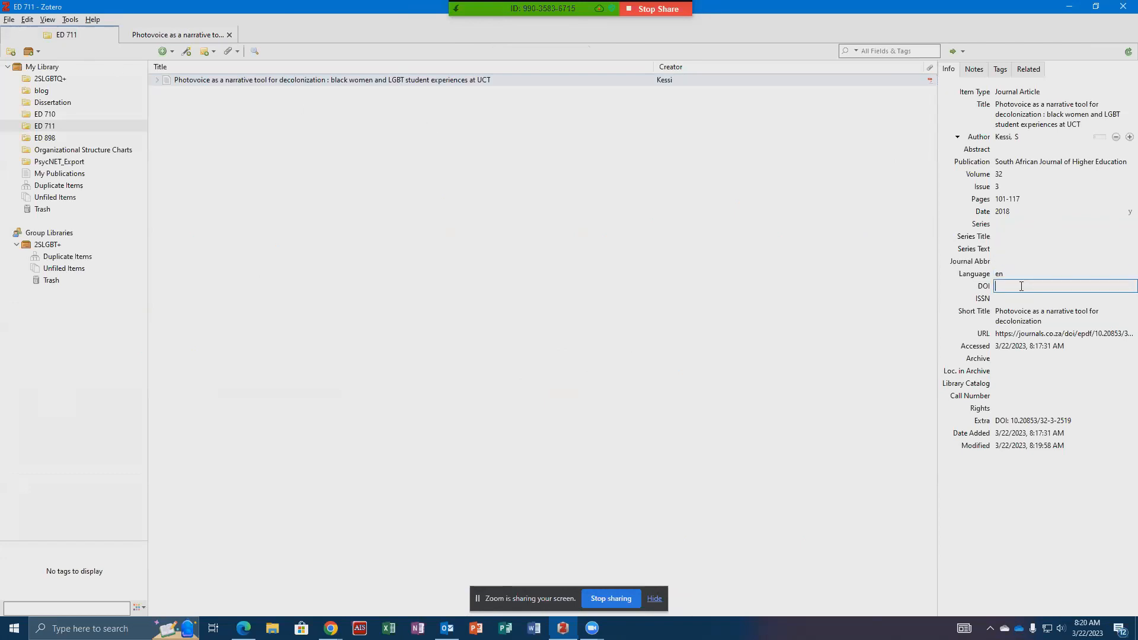
key(ctrl+v)
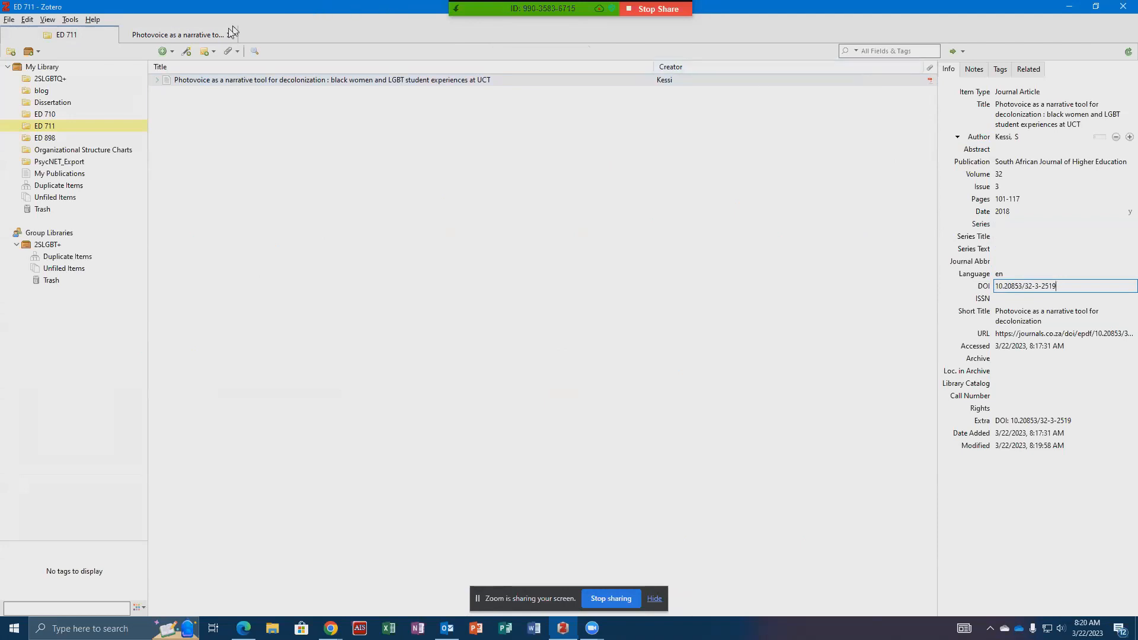
- In the PDF's abstract, highlight the passage from "Photovoice research" to "the call for decolonization." in yellow
click(208, 33)
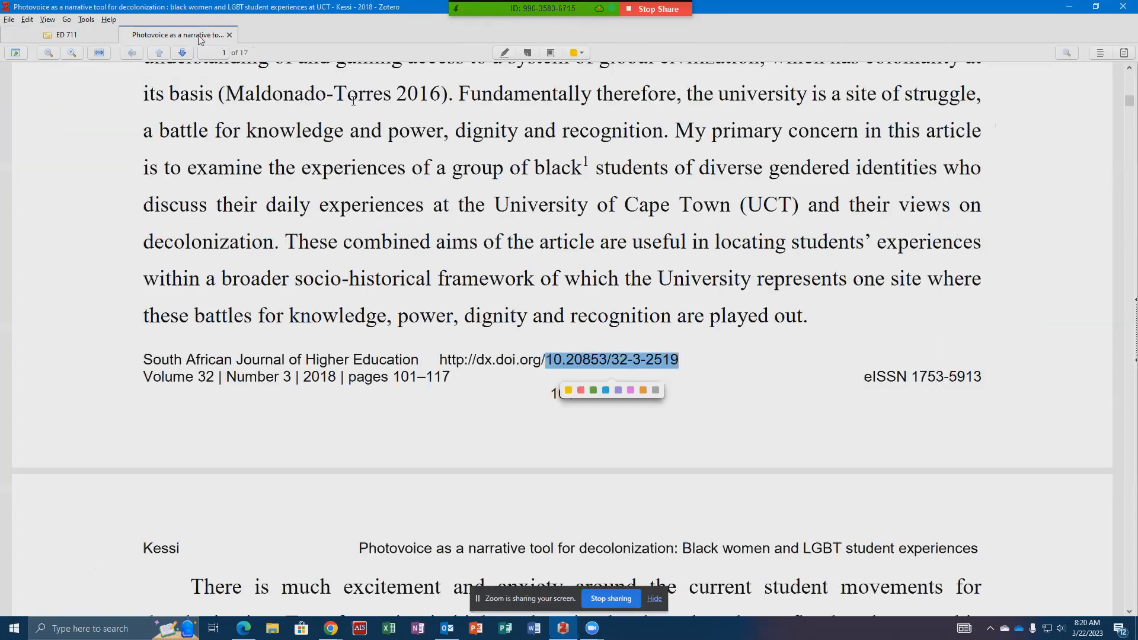
scroll(645, 223, up, 10)
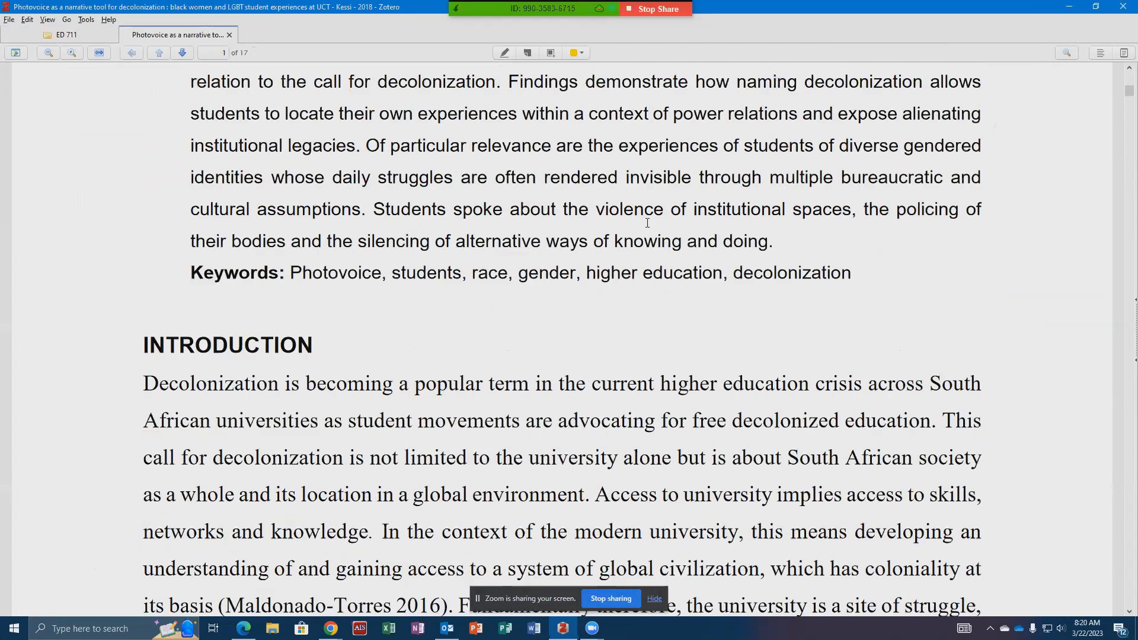
scroll(647, 223, up, 5)
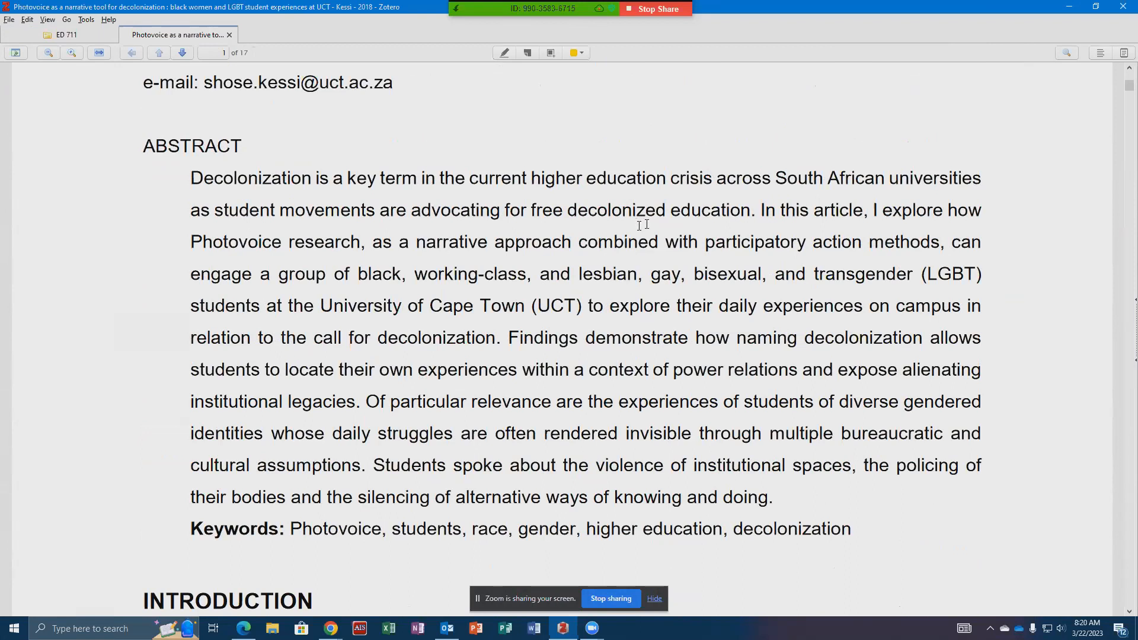
mouse_move(188, 242)
mouse_down()
mouse_move(436, 243)
mouse_move(525, 275)
mouse_move(706, 303)
mouse_move(507, 330)
mouse_up()
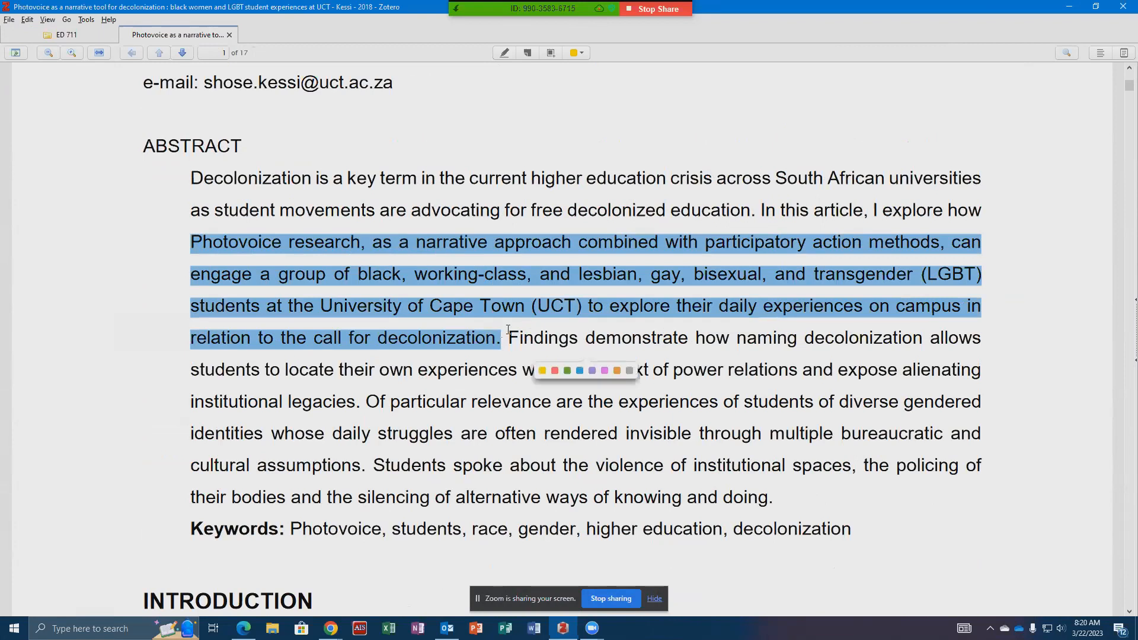
click(543, 371)
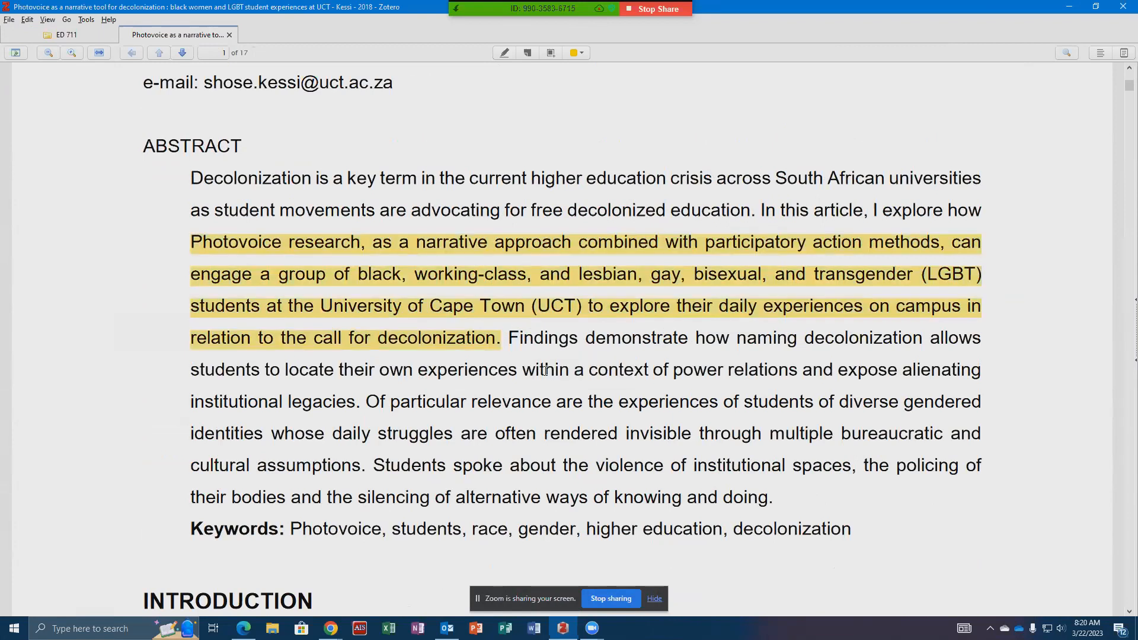
right_click(542, 316)
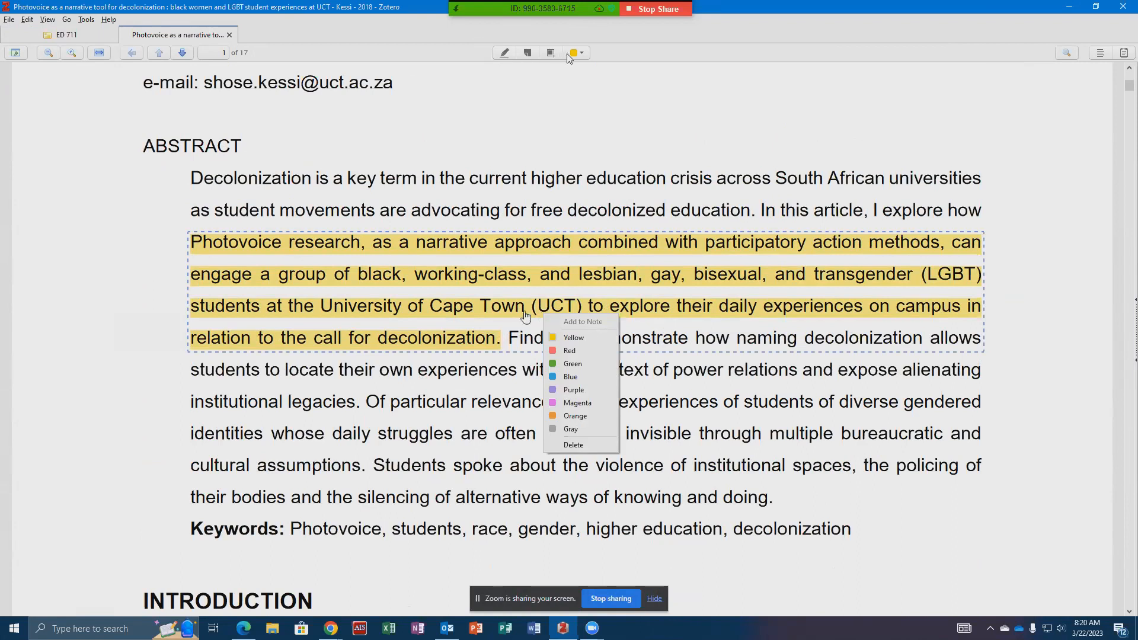
- Add a sticky note beside the highlighted passage with the comment "Talking about decolonization in relation to LGBT students"
click(527, 53)
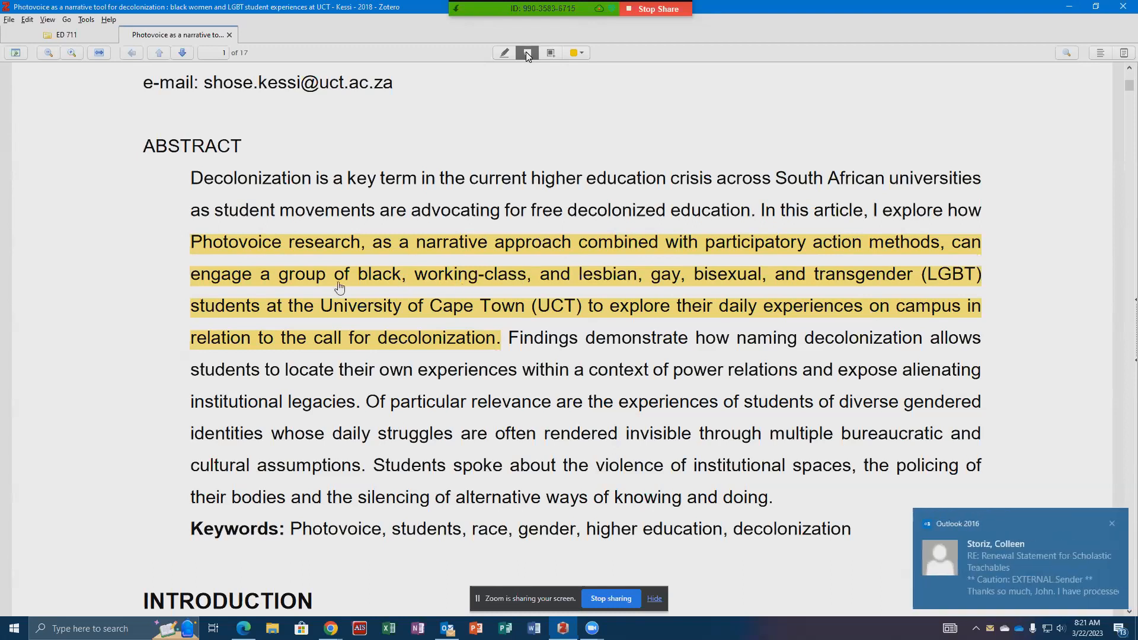
click(999, 287)
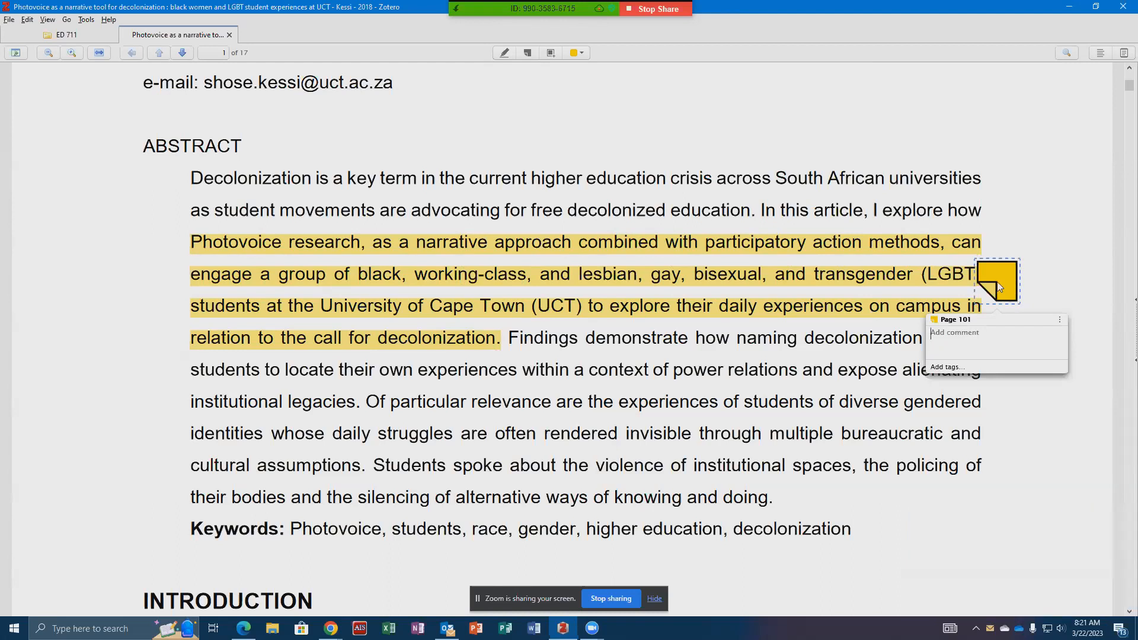
text(Tal)
text(king abo)
text(ut decolo)
text(nization )
text(in rele==)
key(BackSpace)
key(BackSpace)
text(tion to LGBT)
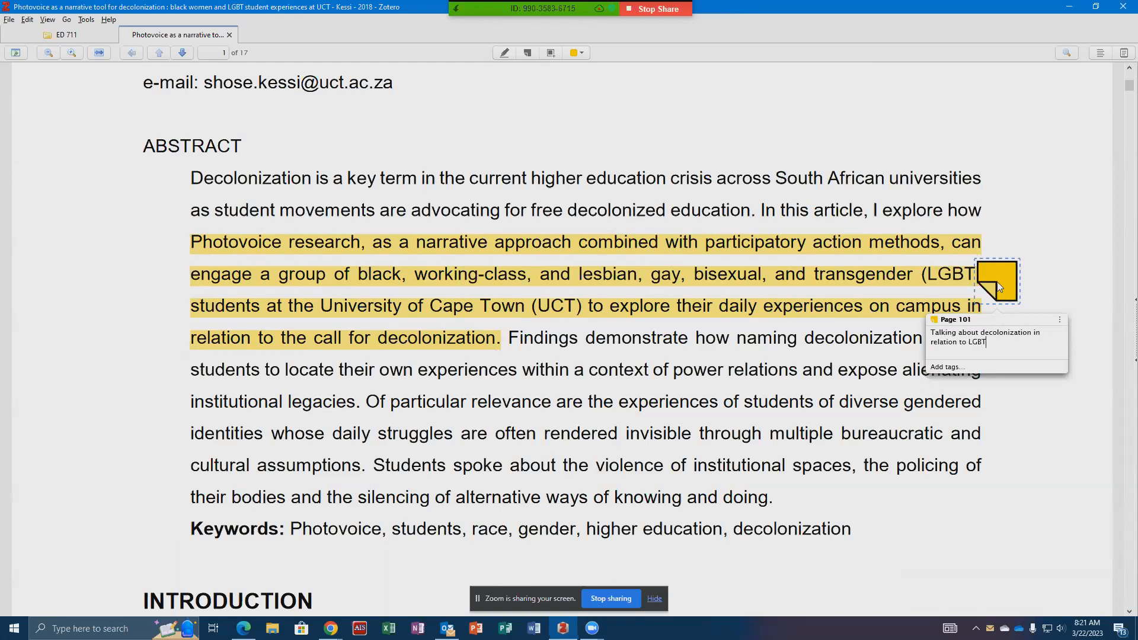
text( students.)
click(1080, 177)
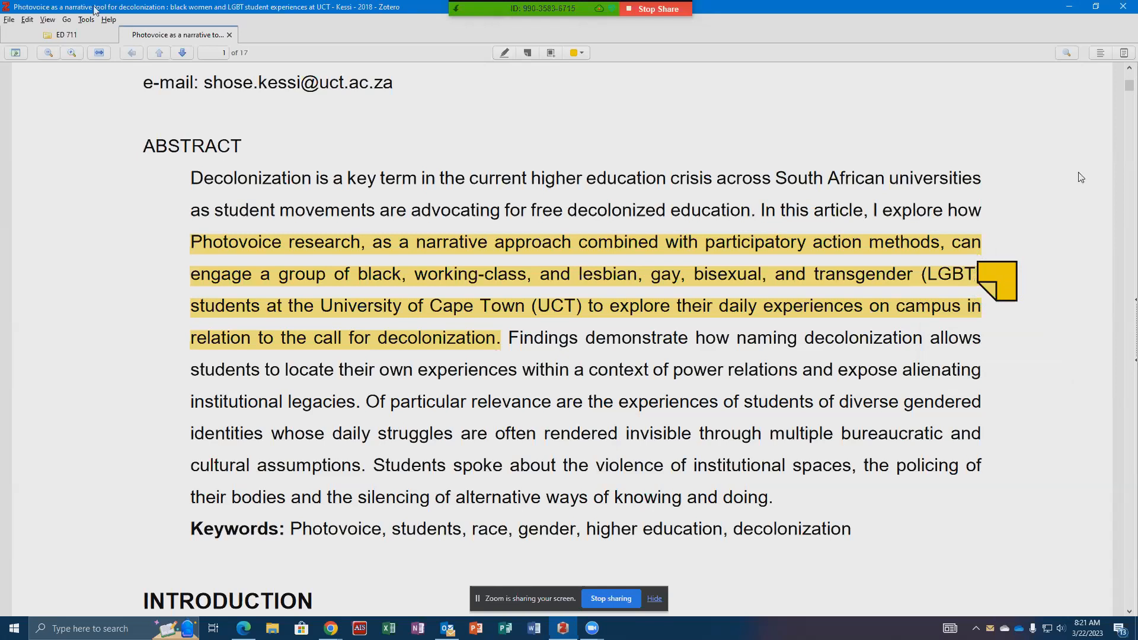
- Expand the article's attachments in the library, close and reopen the Full Text PDF to check its annotations, and close it again
click(73, 38)
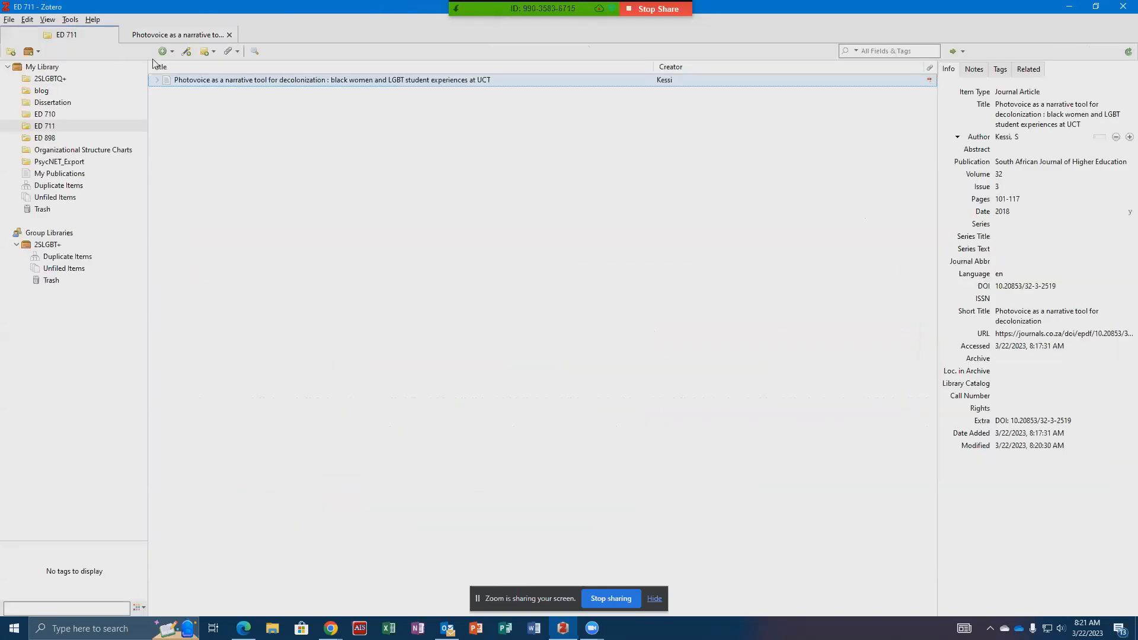
click(158, 81)
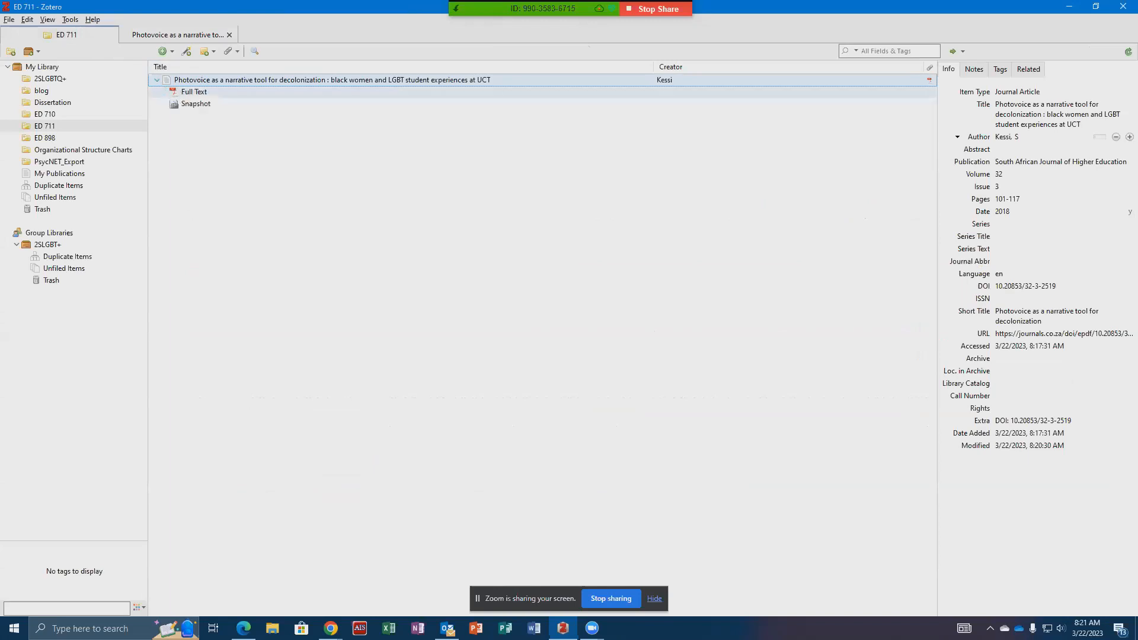
click(185, 97)
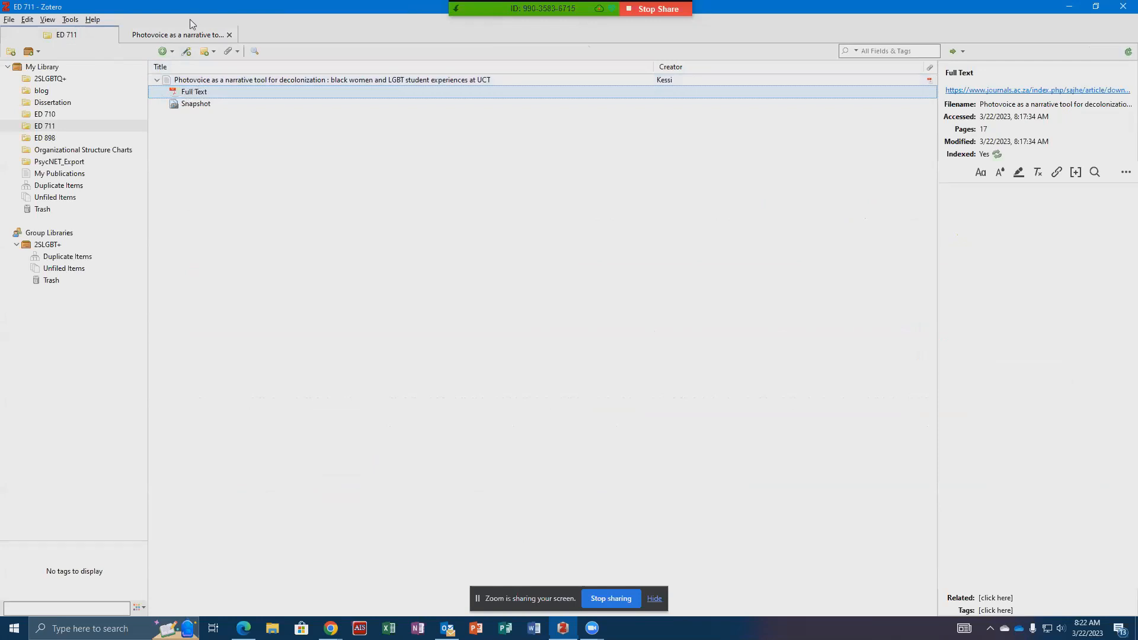
click(178, 35)
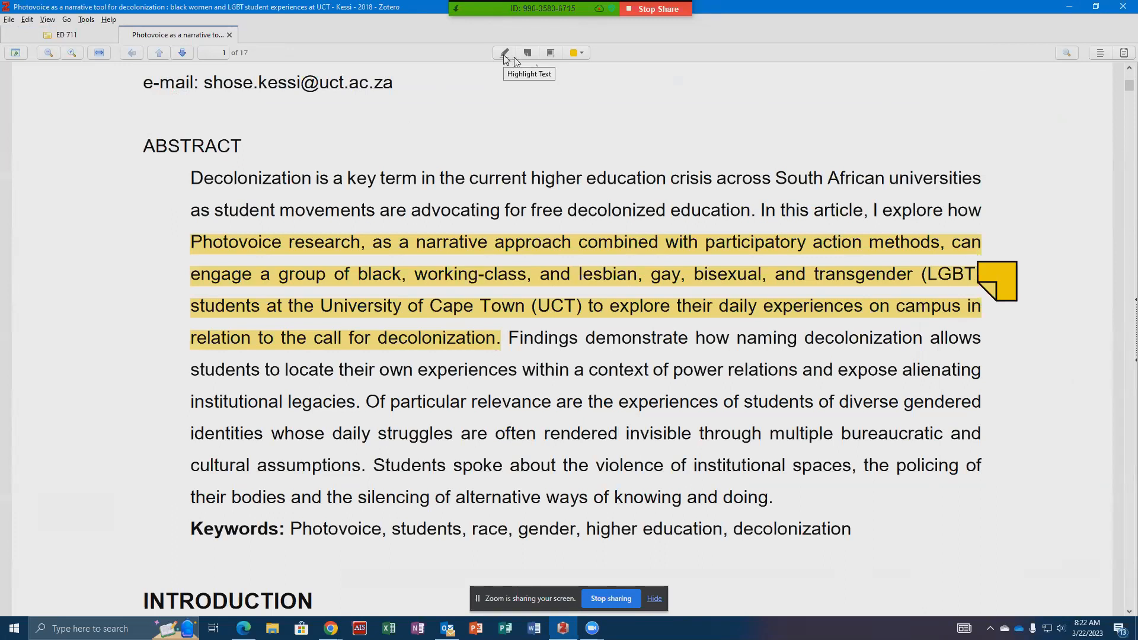
click(230, 35)
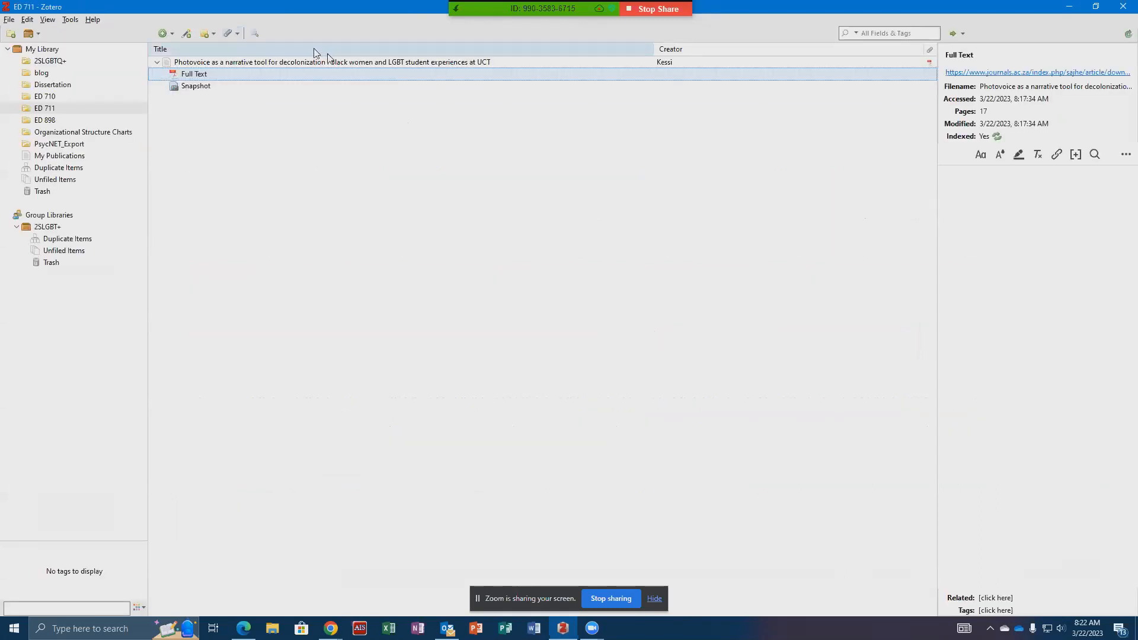
double_click(332, 74)
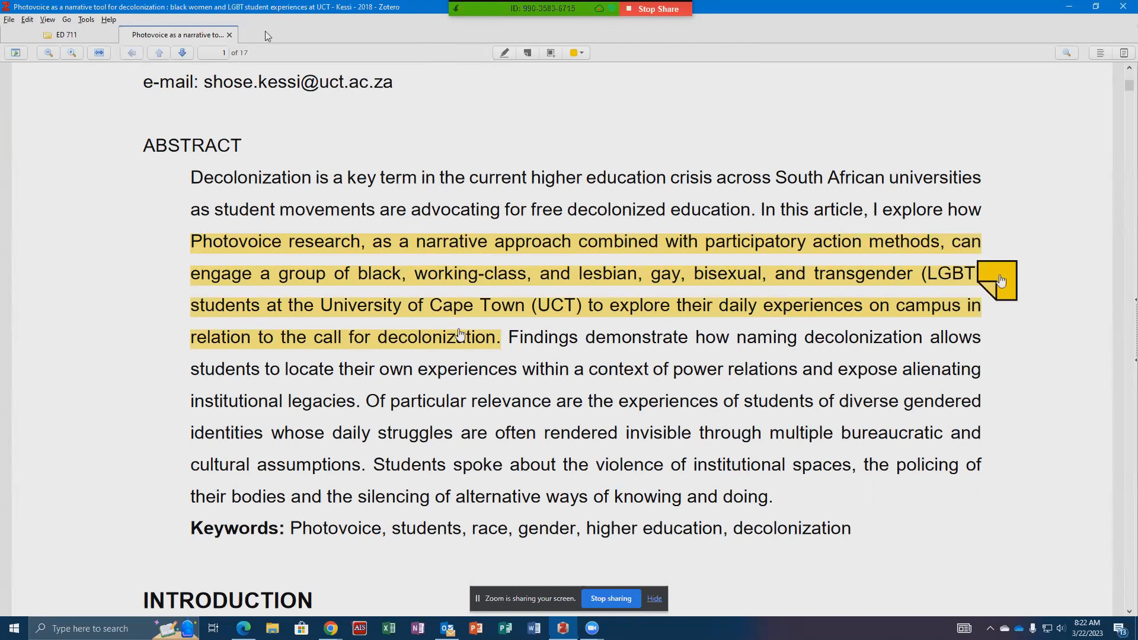
click(232, 35)
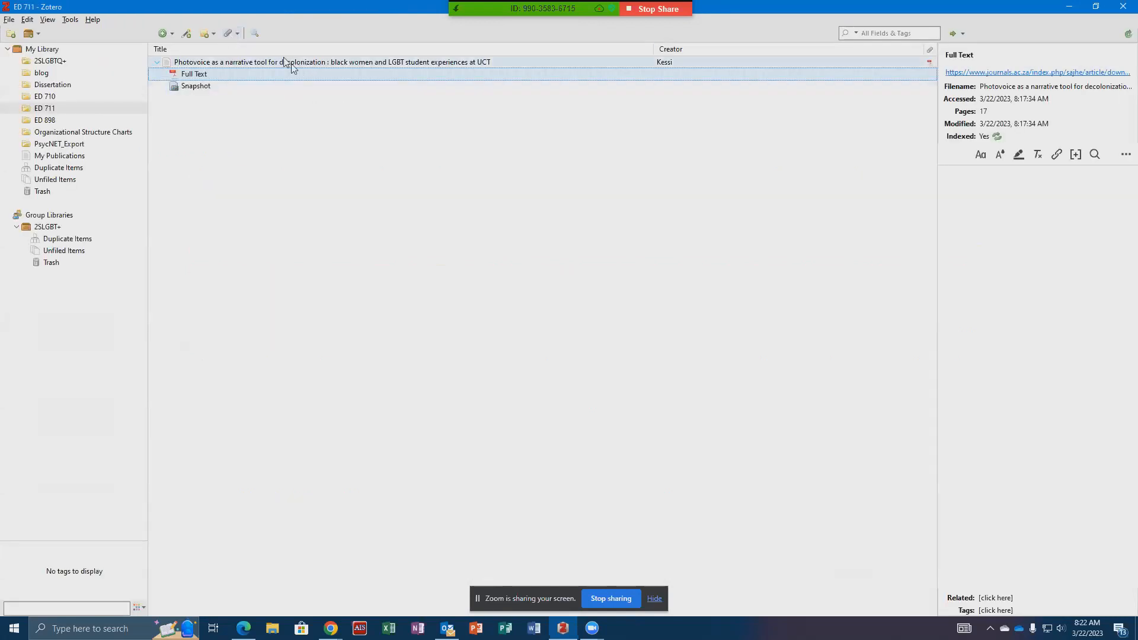
- Create a bibliography from the article item in American Psychological Association (APA) 7th edition style and copy it to the clipboard
click(199, 64)
right_click(200, 67)
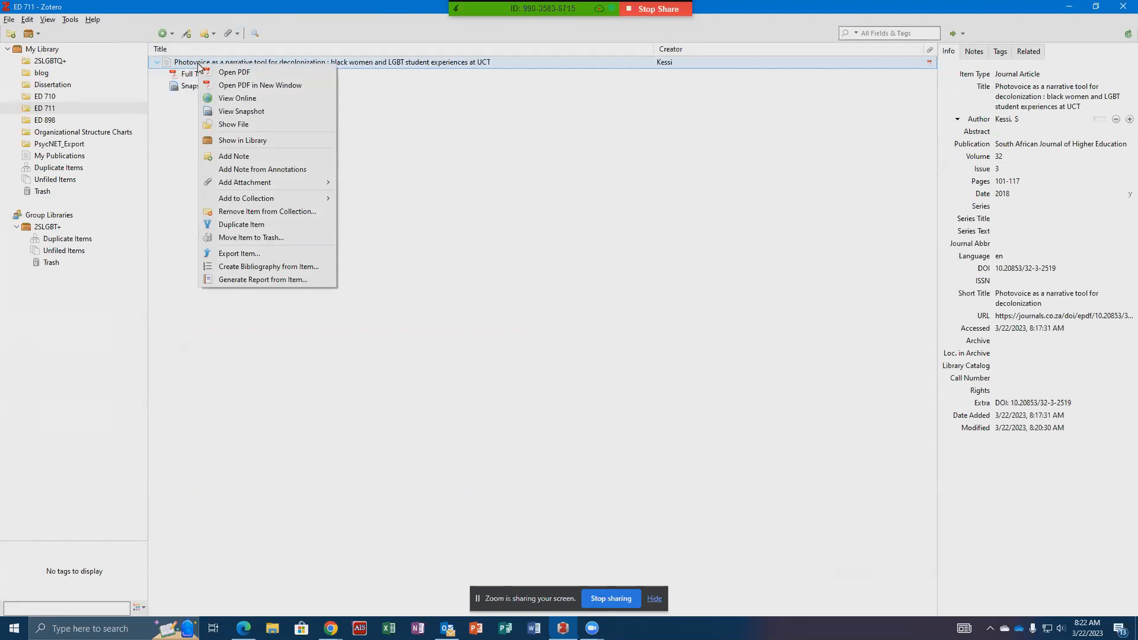
click(236, 268)
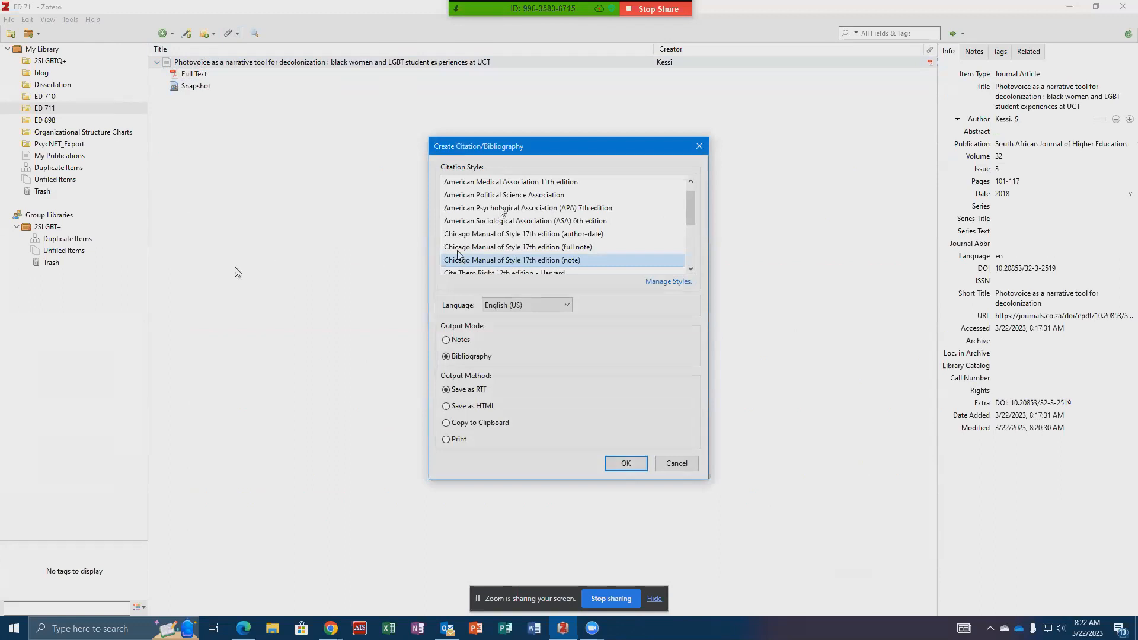
click(502, 208)
click(480, 424)
click(616, 468)
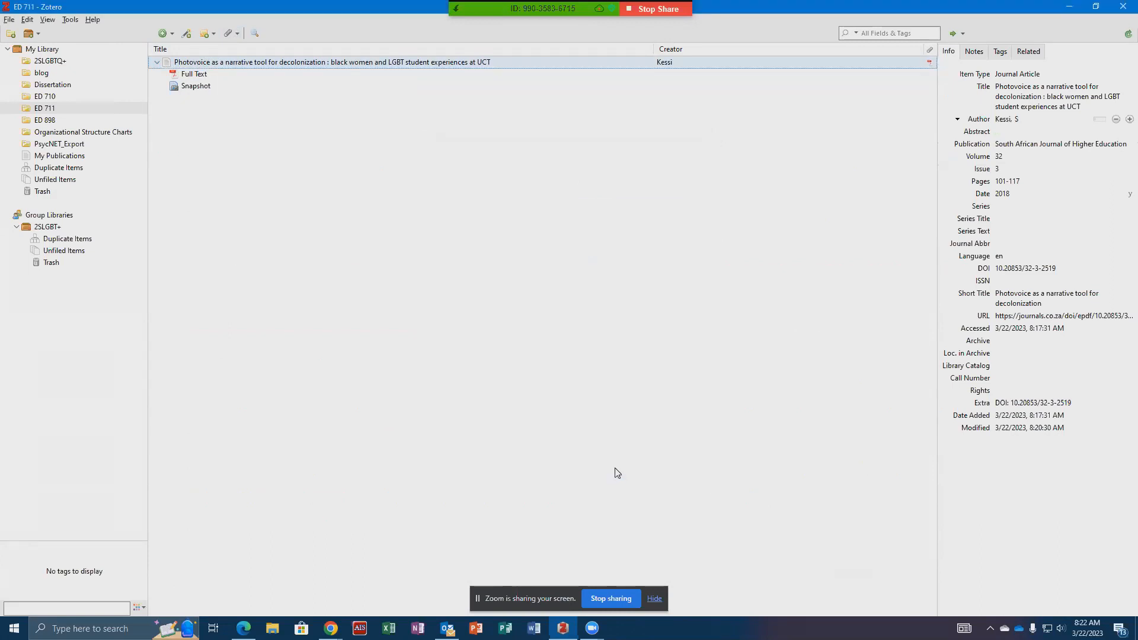
- Switch to Word, create a blank document and paste the copied reference into it
click(532, 632)
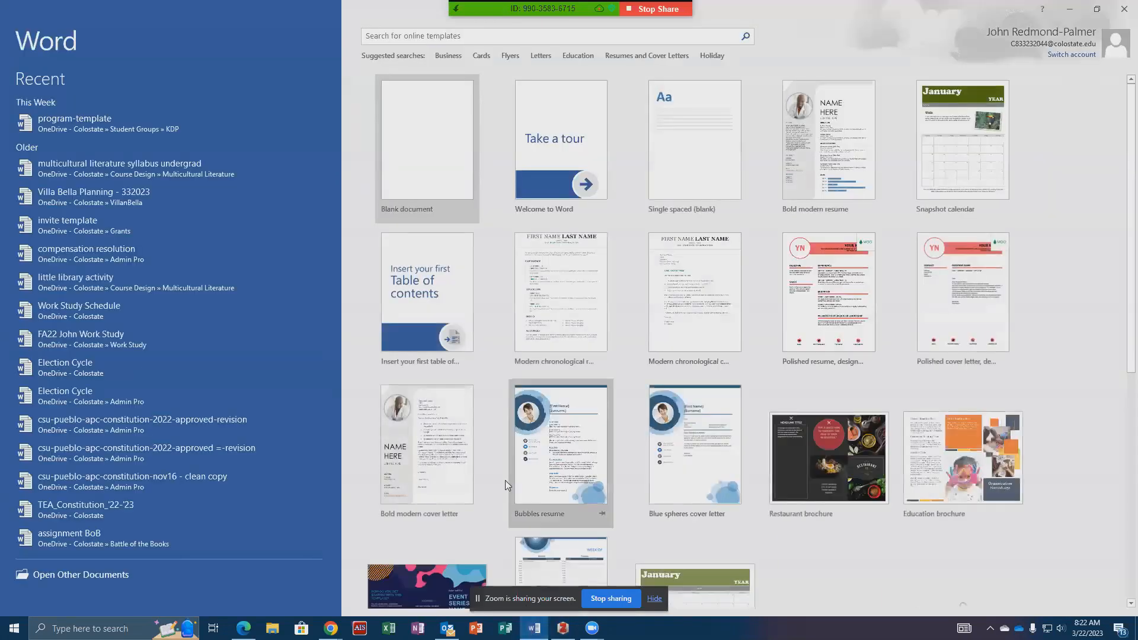
click(438, 139)
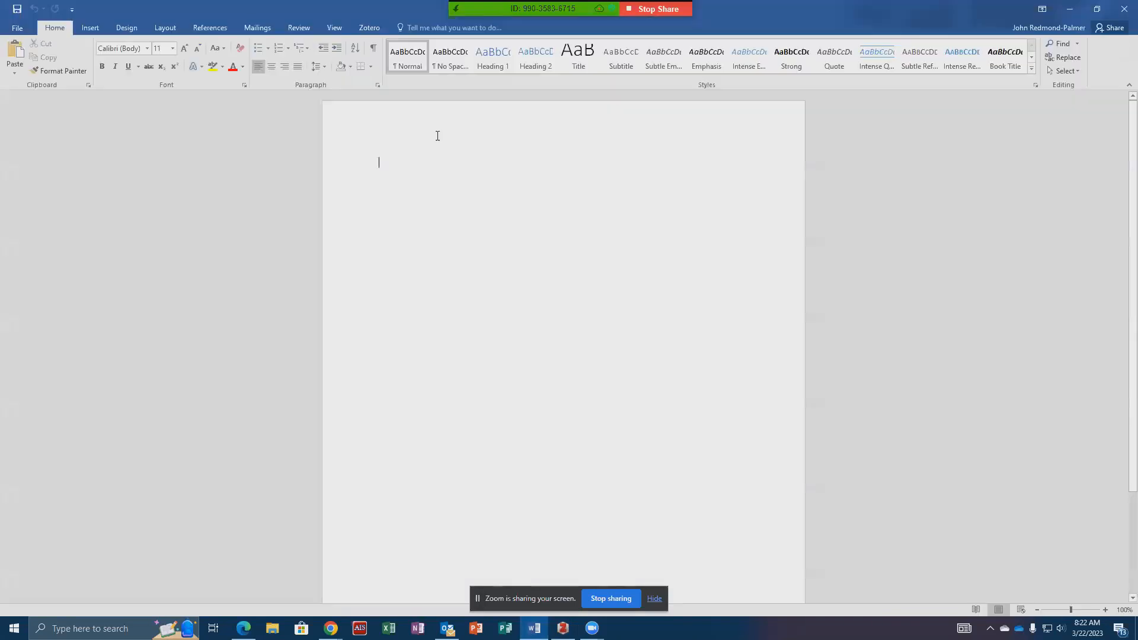
text(Kessi, S. (2018). Photovoice as a narrative tool for decolonization: Black women and LGBT student experiences at UCT. South African Journal of Higher Education, 32(3), 101–117. https://doi.org/10.20853/32-3-2519)
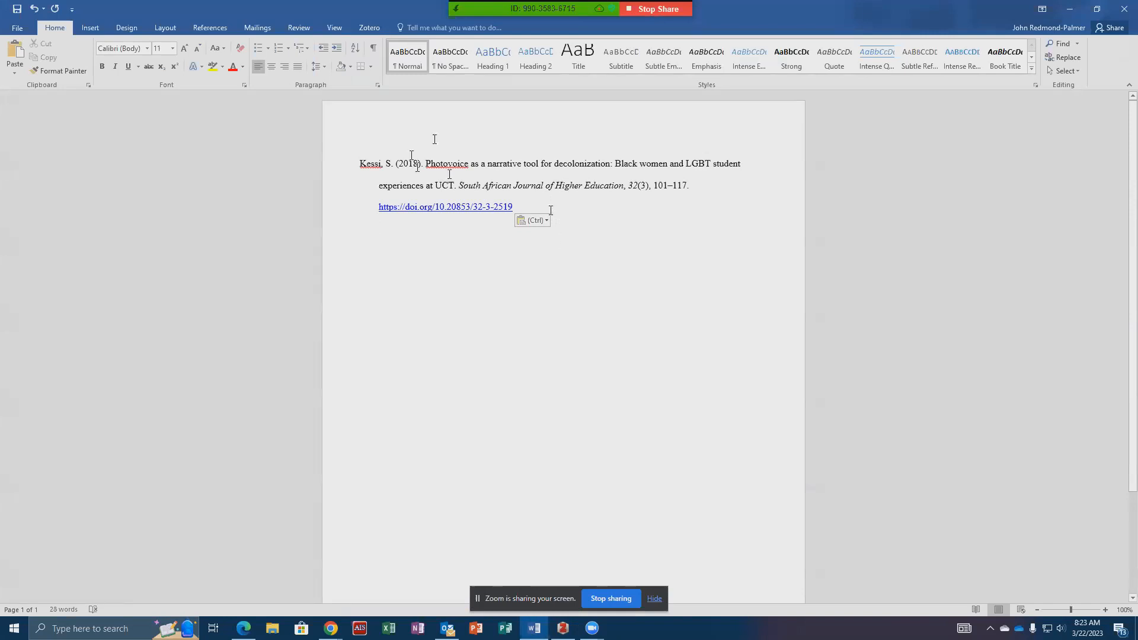
- Insert two line breaks above the pasted reference and write "LGBT students in South Africa" on the first line
click(361, 165)
key(Return)
key(Return)
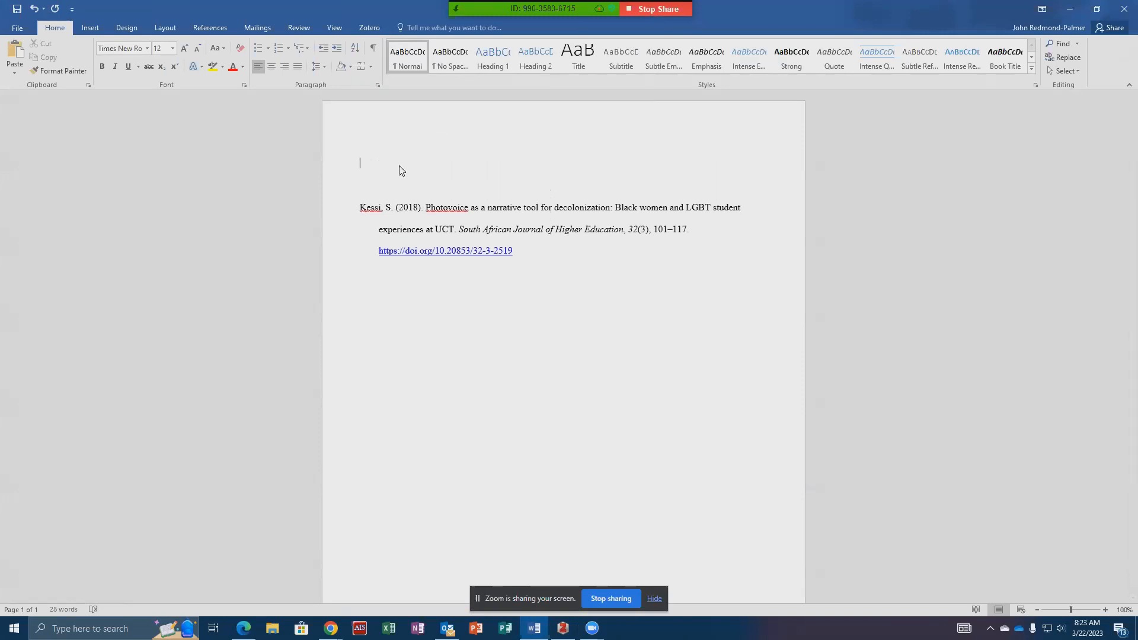
text(LGBT students in southe==)
key(ctrl+BackSpace)
key(ctrl+BackSpace)
text(South Africa)
- Insert a Zotero citation of the Photovoice article after "LGBT students in South Africa", using the American Psychological Association (APA) 7th edition style
click(371, 28)
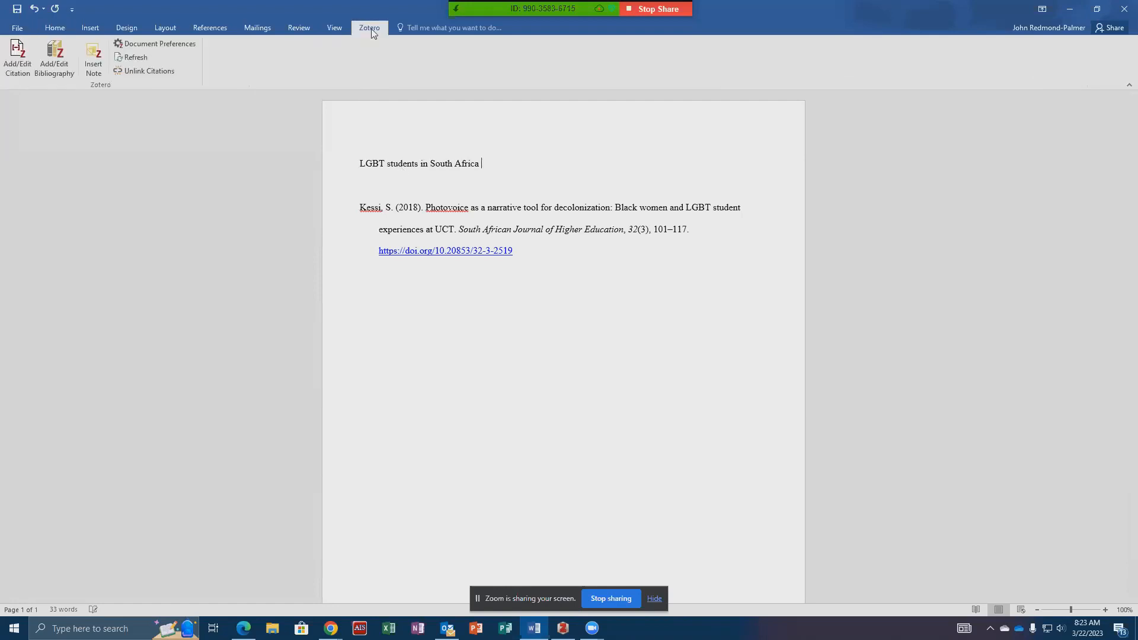
click(14, 54)
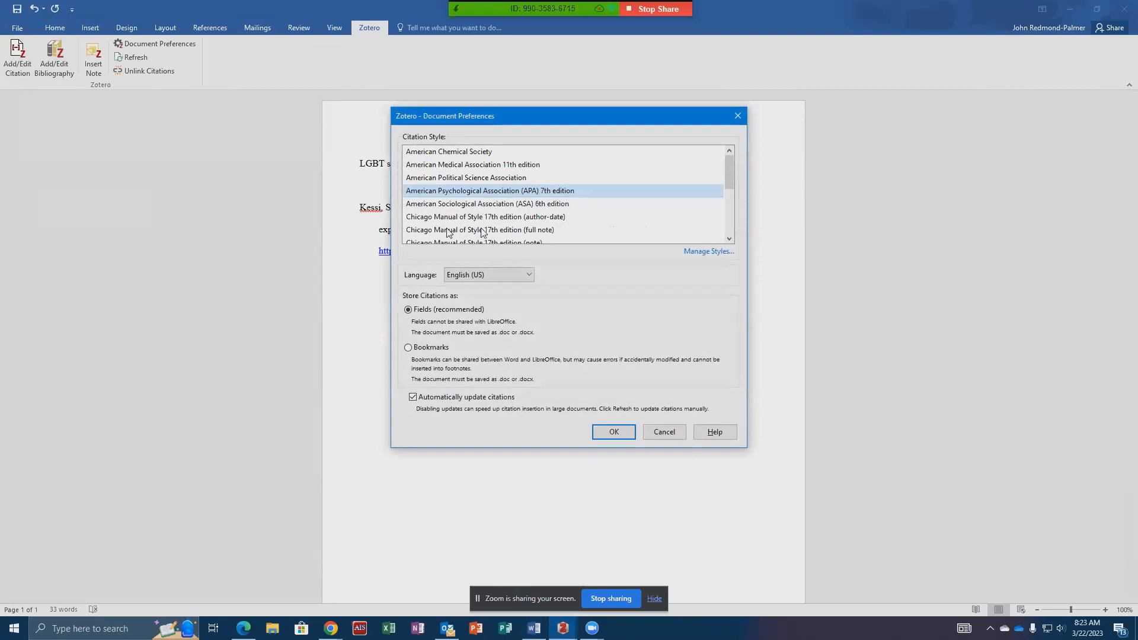
click(611, 433)
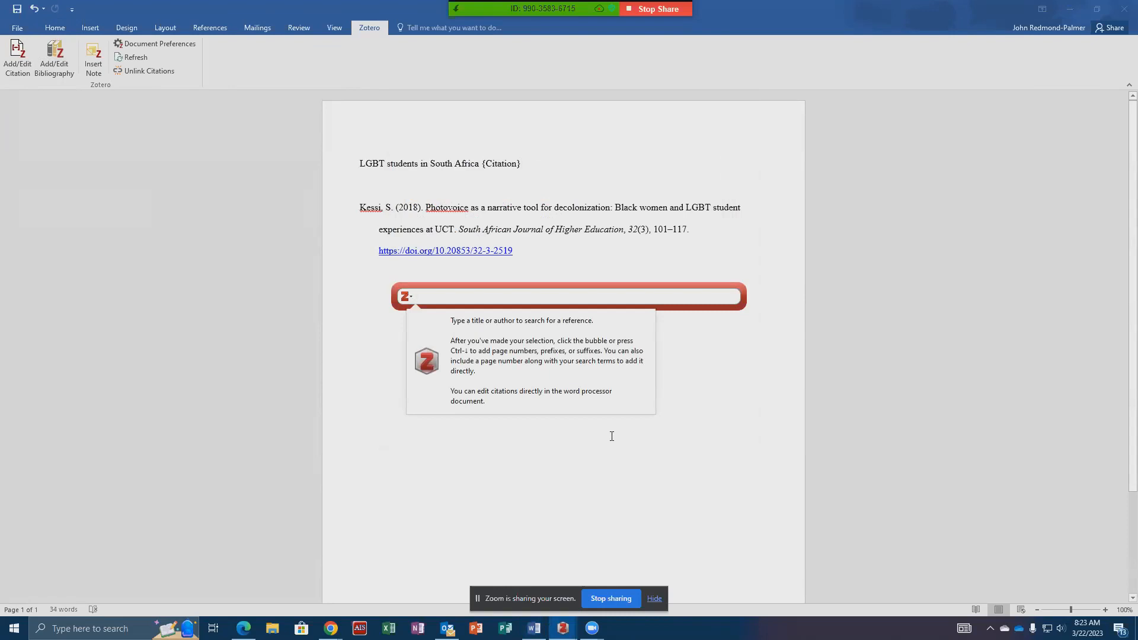
text(kessi)
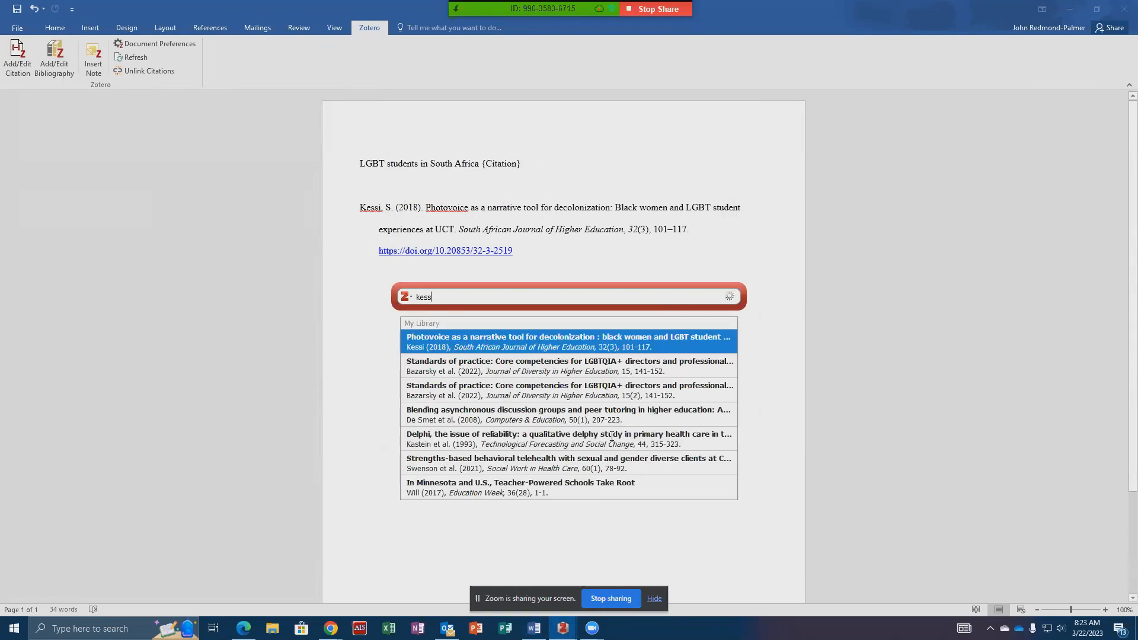
key(Return)
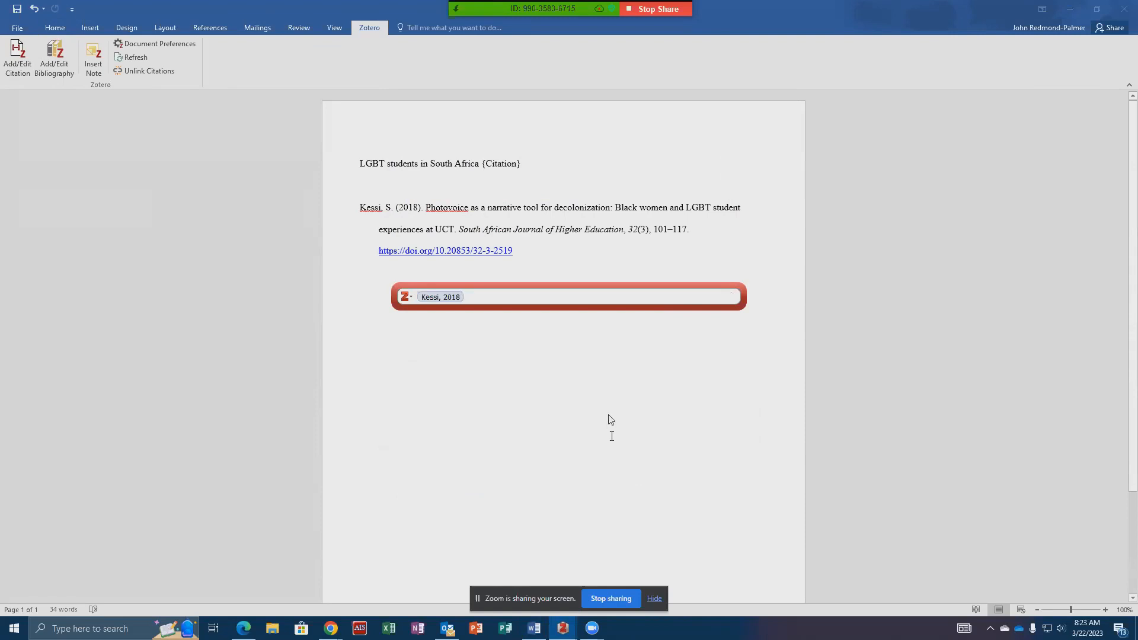
key(Return)
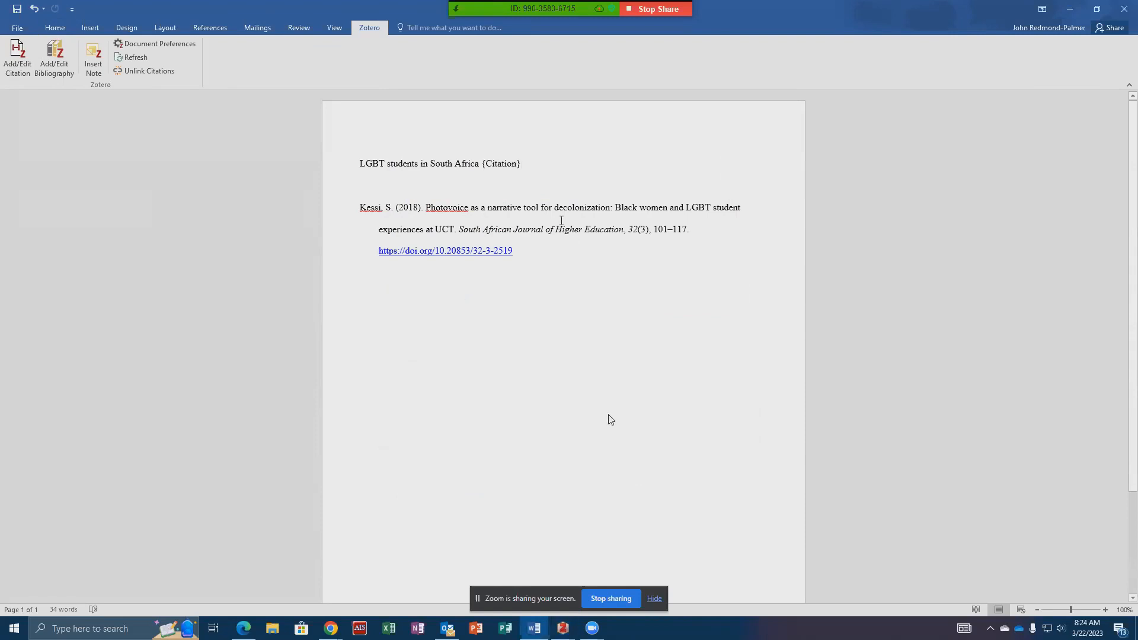
- Delete the "{Citation}" placeholder after "LGBT students in South Africa" and insert the Photovoice article's citation again in its place
click(518, 165)
double_click(518, 165)
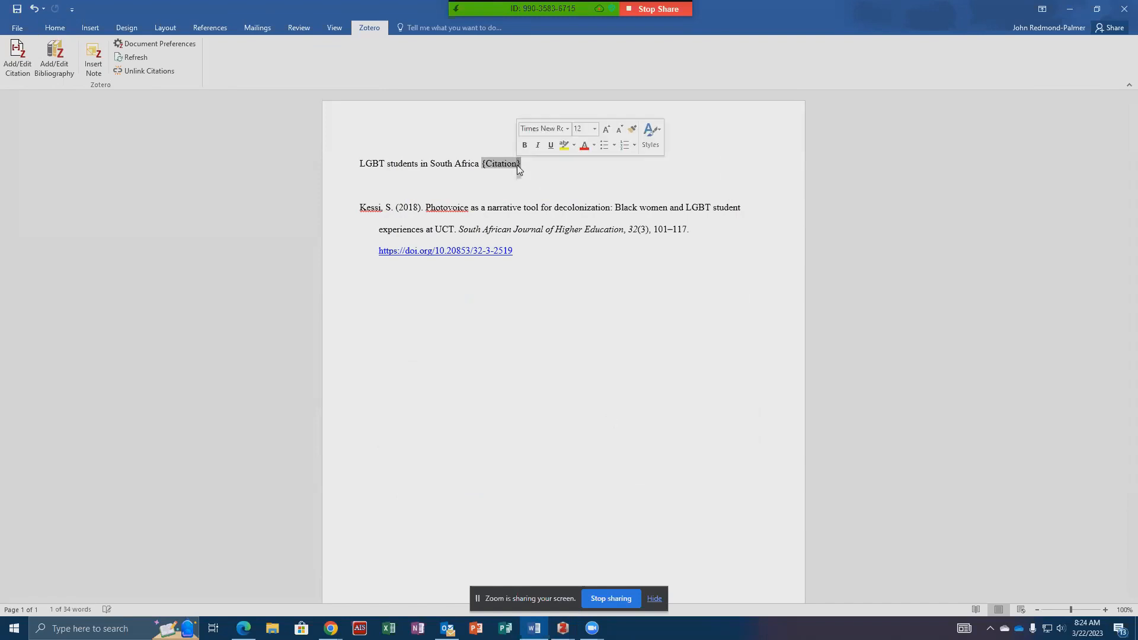
click(531, 164)
key(BackSpace)
key(BackSpace)
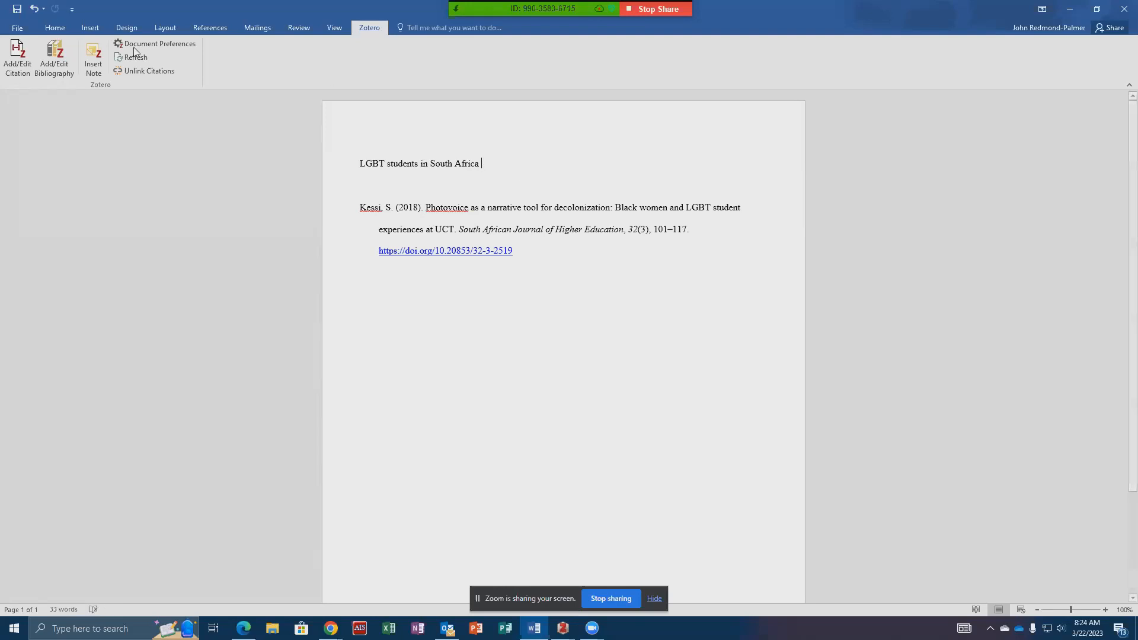
click(28, 56)
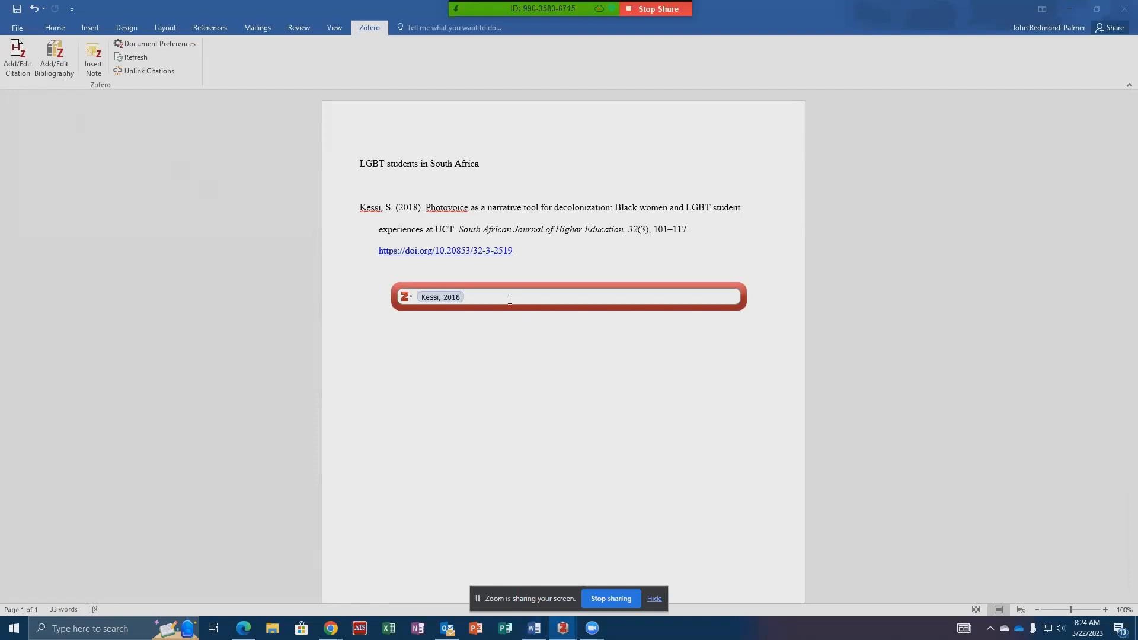
key(Return)
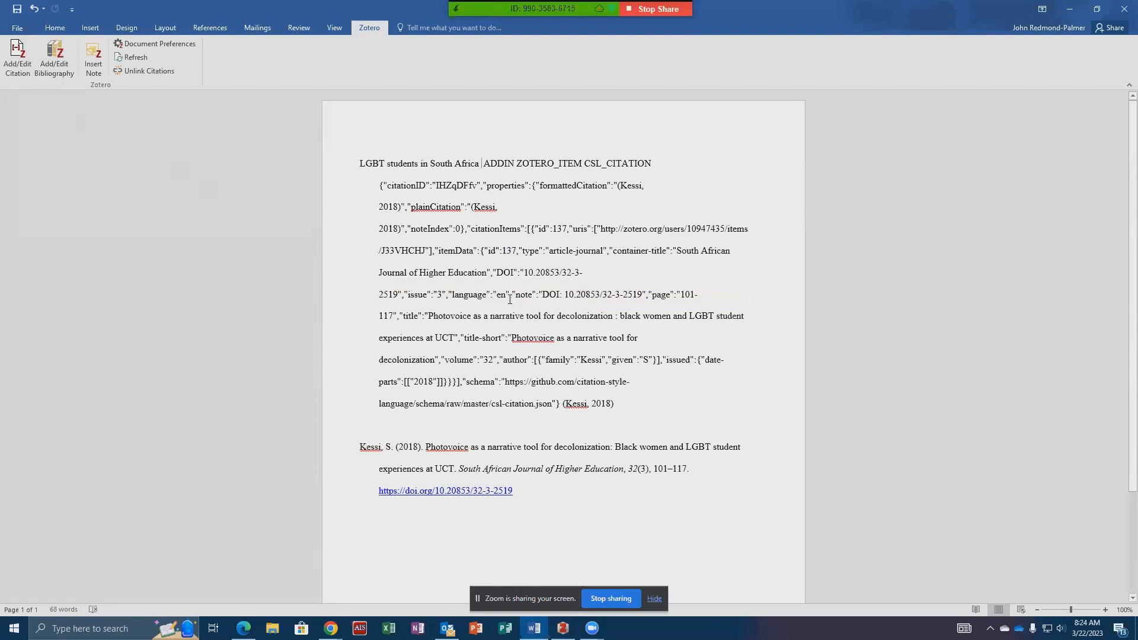
- Delete the "ADDIN ZOTERO_ITEM CSL_CITATION" field code text before the in-text citation, along with the extra space
drag(559, 404, 483, 153)
key(Delete)
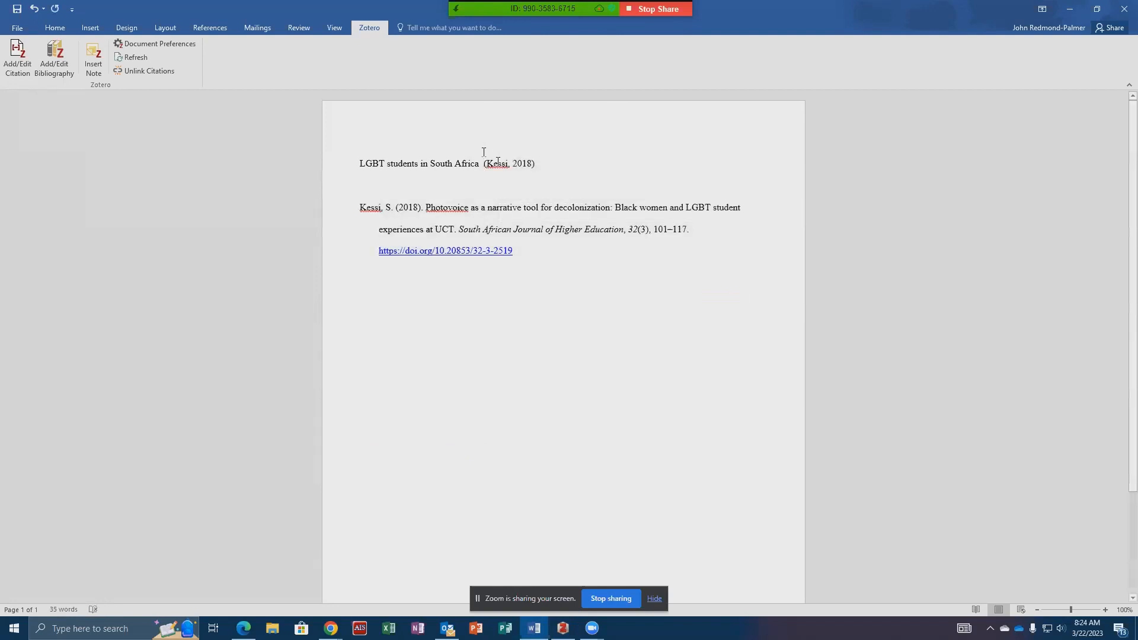
key(BackSpace)
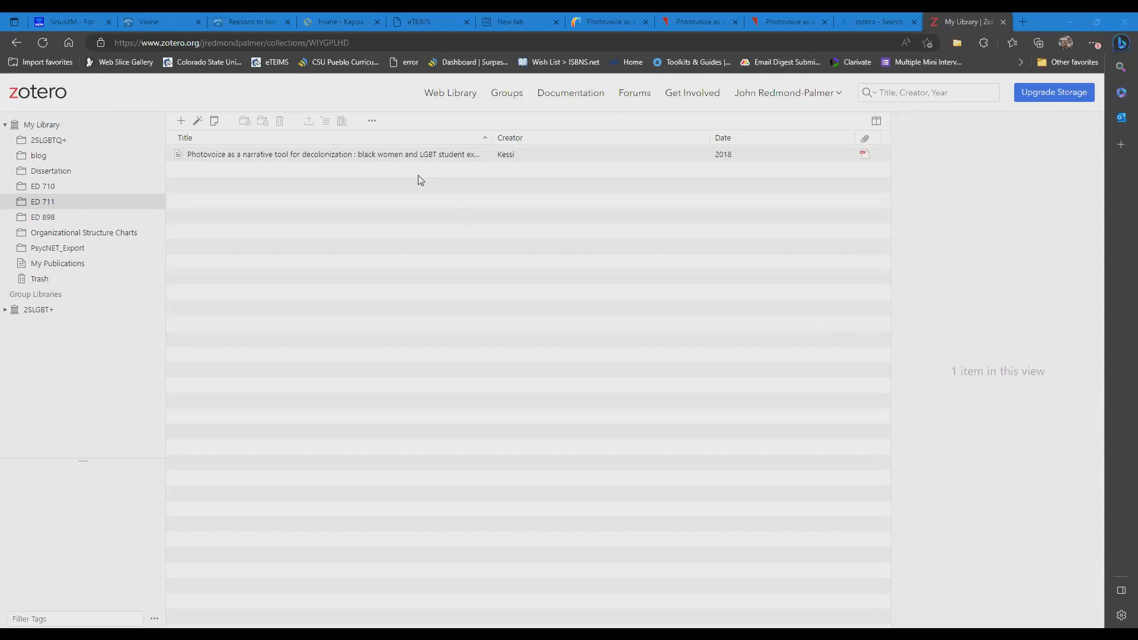
- Switch to the Zotero web library and add a blank note to the Photovoice article in the ED 711 collection
click(255, 161)
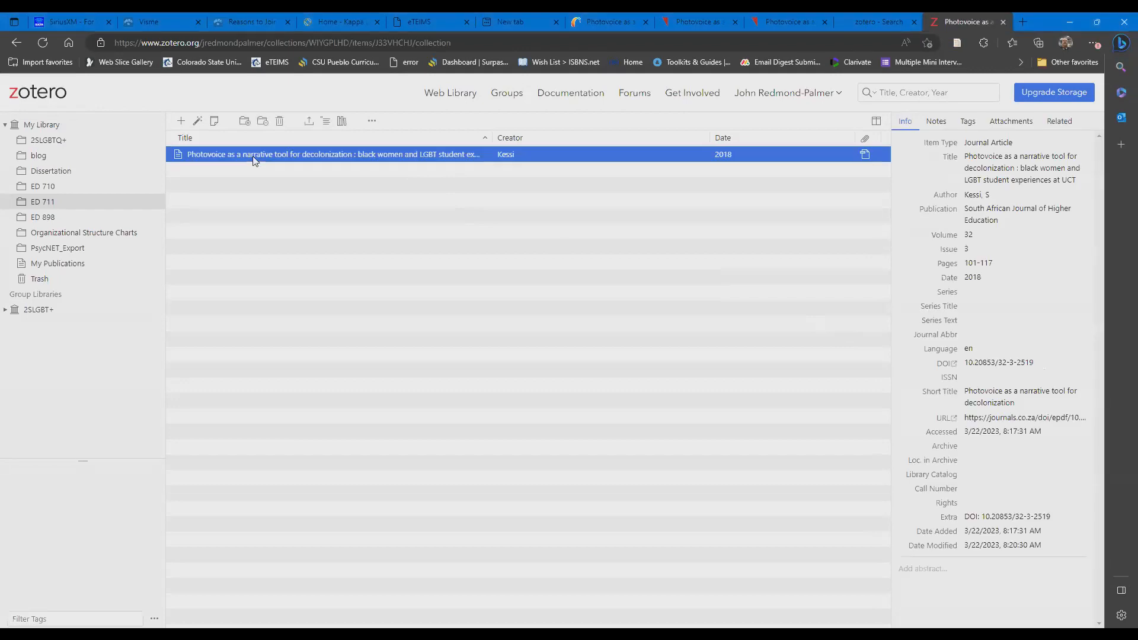
click(938, 124)
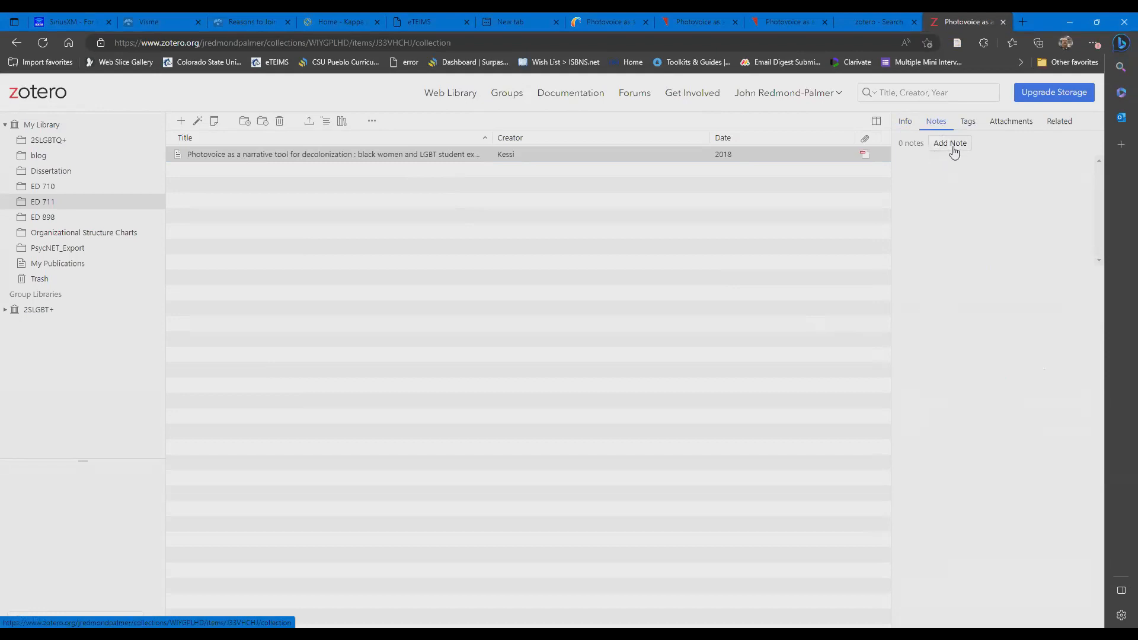
click(953, 152)
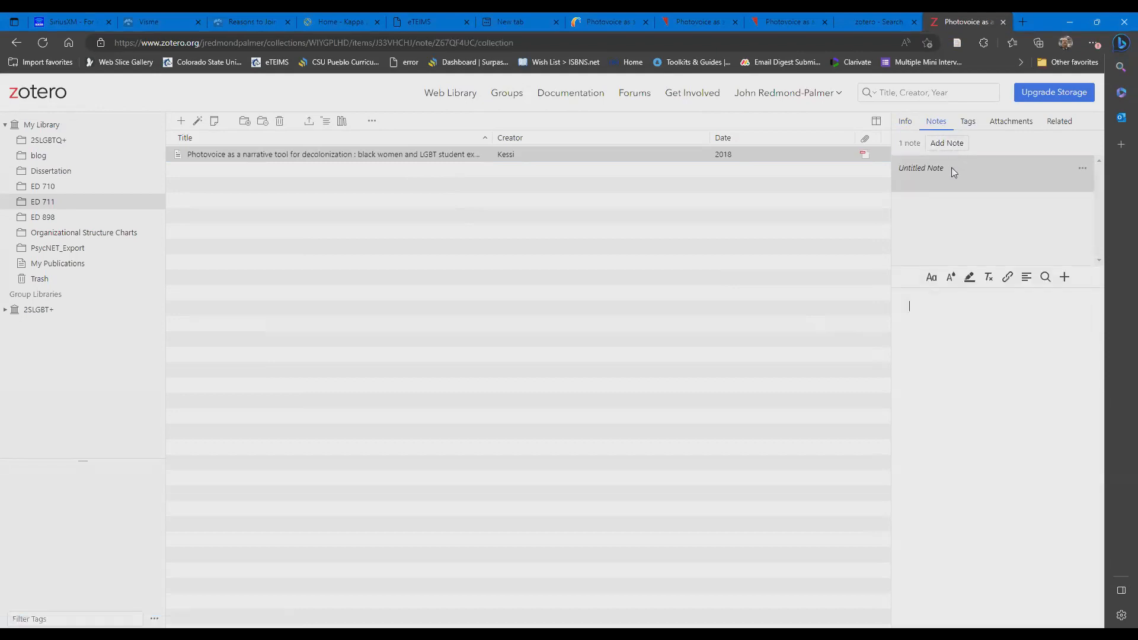